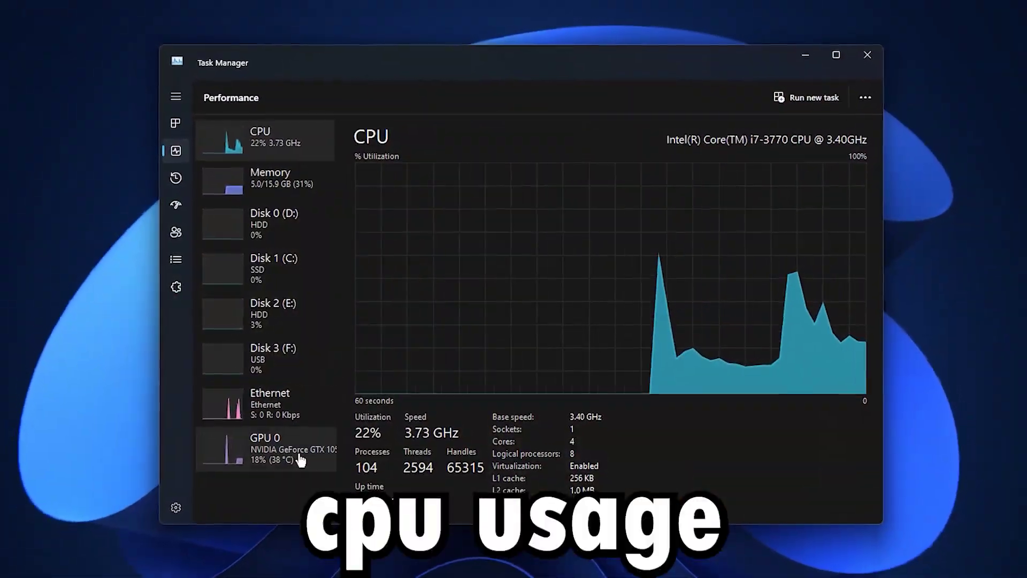
Fire the rifle at the enemy below by the brick wall while climbing.
{"action": "left_click", "coordinate": [300, 446]}
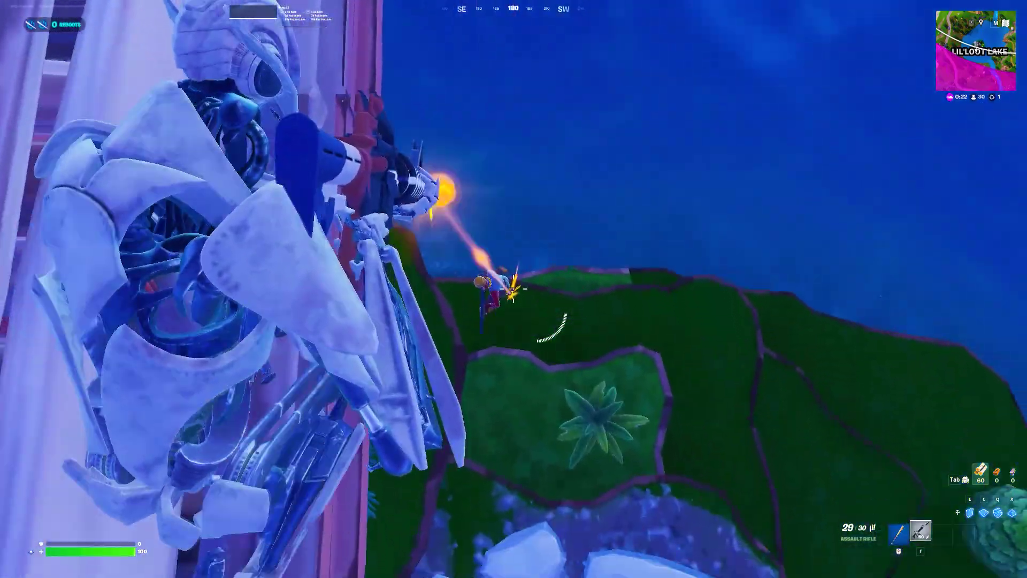
{"action": "left_click", "coordinate": [513, 289]}
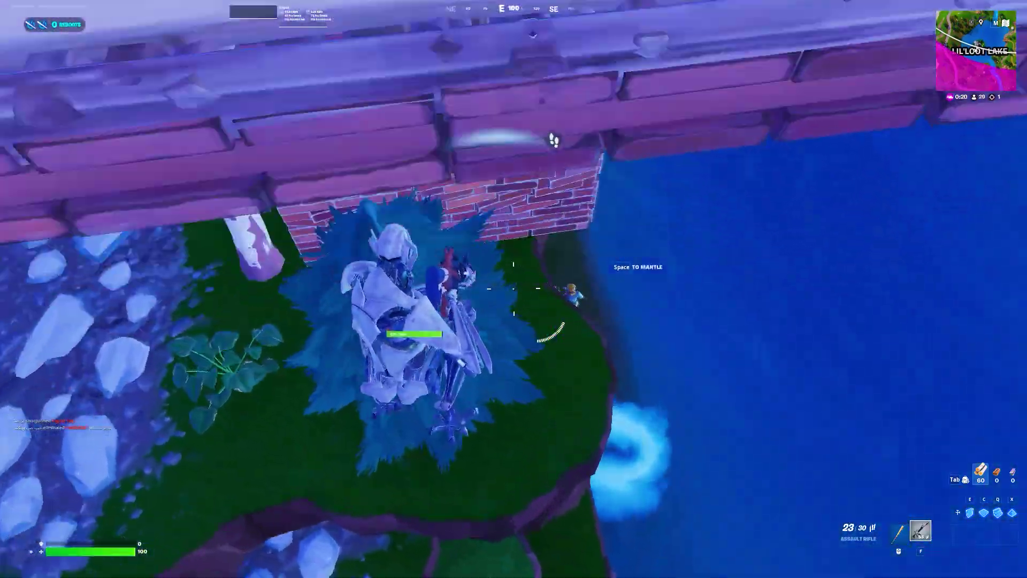
{"action": "left_click", "coordinate": [514, 289]}
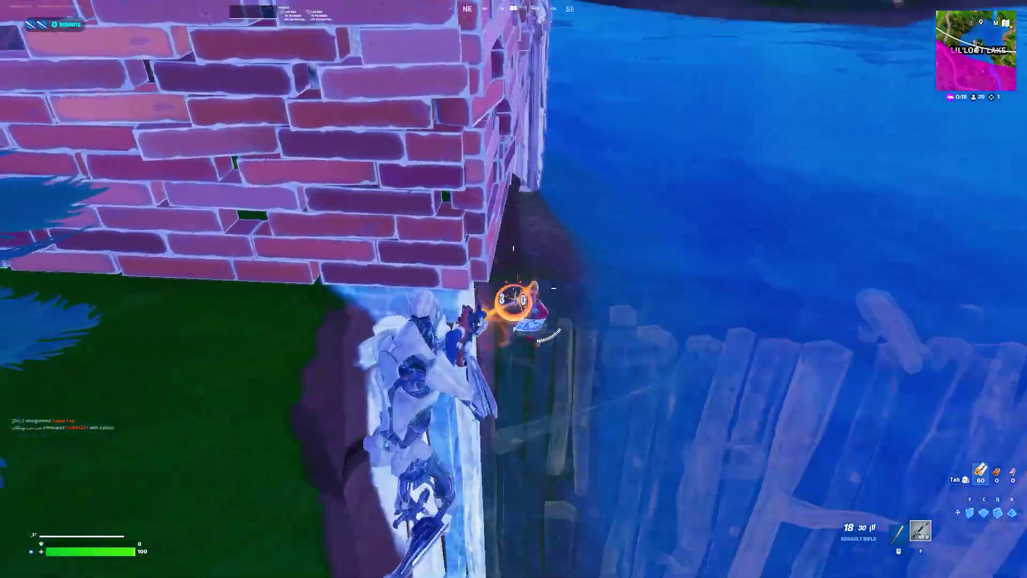
{"action": "left_click", "coordinate": [513, 289]}
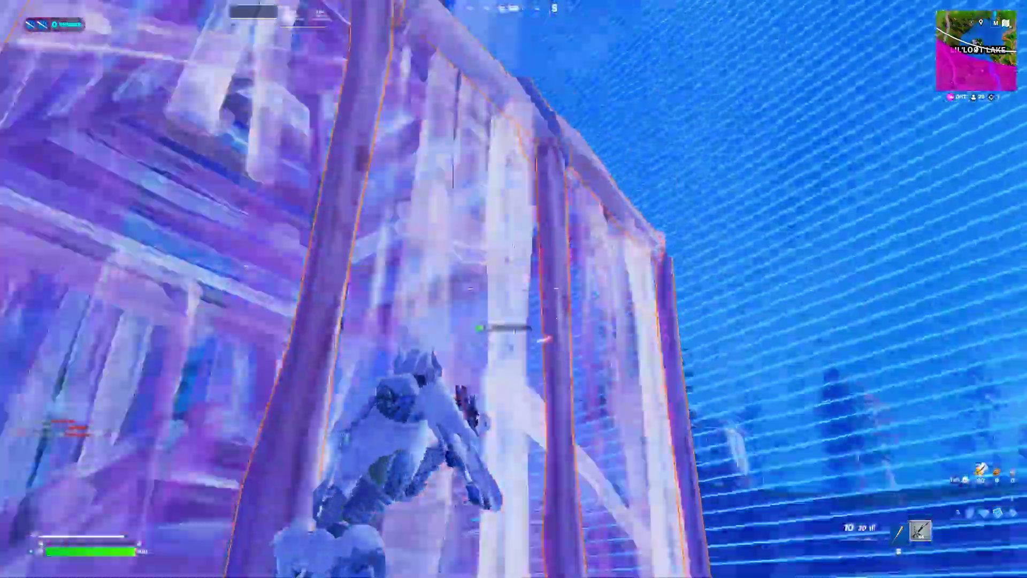
Build wooden ramps and walls around the player to gain height.
{"action": "key", "text": "q"}
{"action": "left_click", "coordinate": [514, 289]}
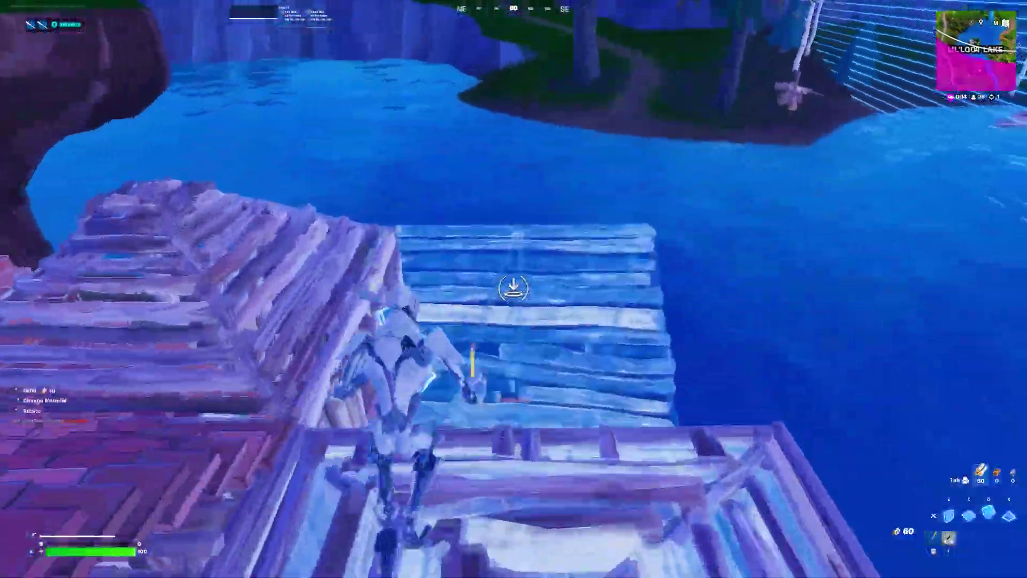
{"action": "left_click", "coordinate": [514, 289]}
{"action": "key", "text": "1"}
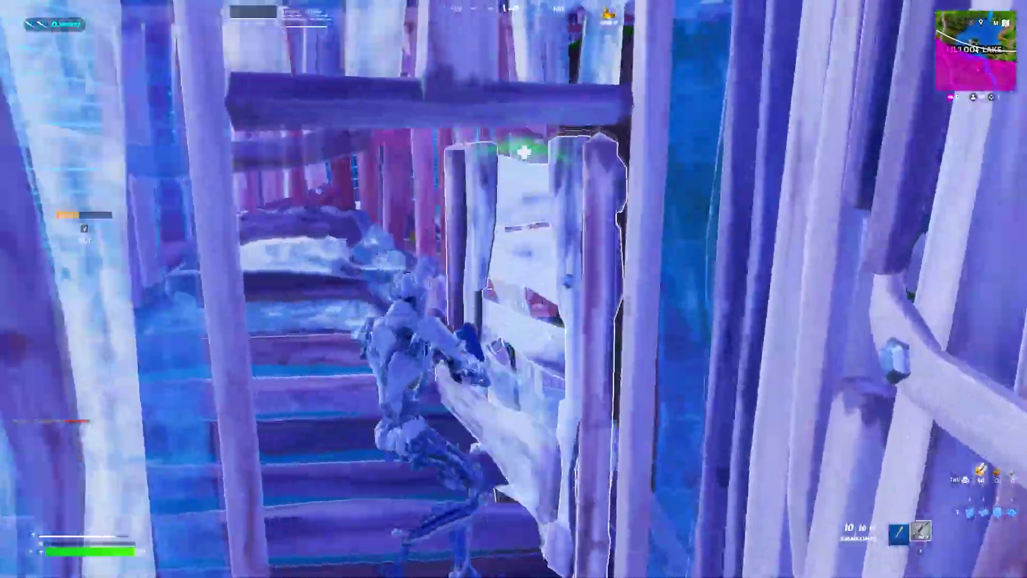
{"action": "key", "text": "q"}
{"action": "left_click", "coordinate": [513, 289]}
{"action": "left_click", "coordinate": [514, 289]}
Break the wall with the pickaxe, eliminate the enemy with the rifle and grab their loot.
{"action": "key", "text": "f"}
{"action": "left_click", "coordinate": [513, 289]}
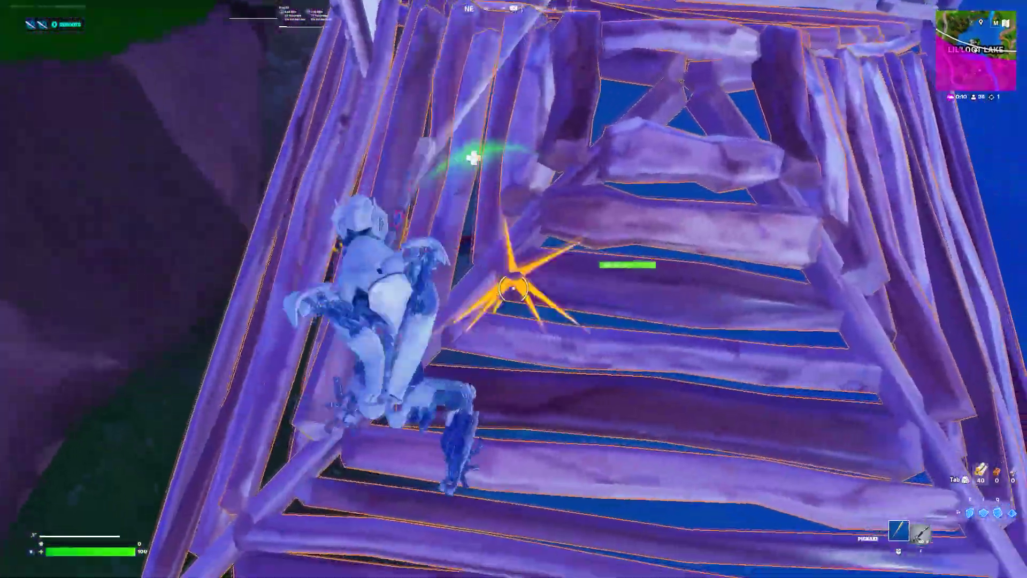
{"action": "key", "text": "1"}
{"action": "left_click", "coordinate": [514, 289]}
{"action": "left_click", "coordinate": [513, 289]}
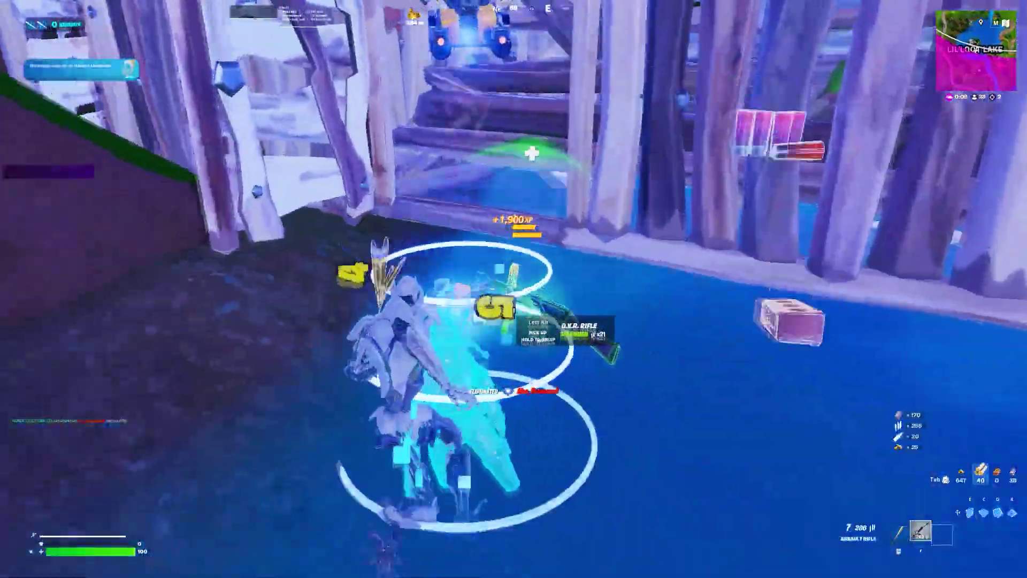
{"action": "key", "text": "alt"}
{"action": "key", "text": "alt"}
{"action": "key", "text": "alt"}
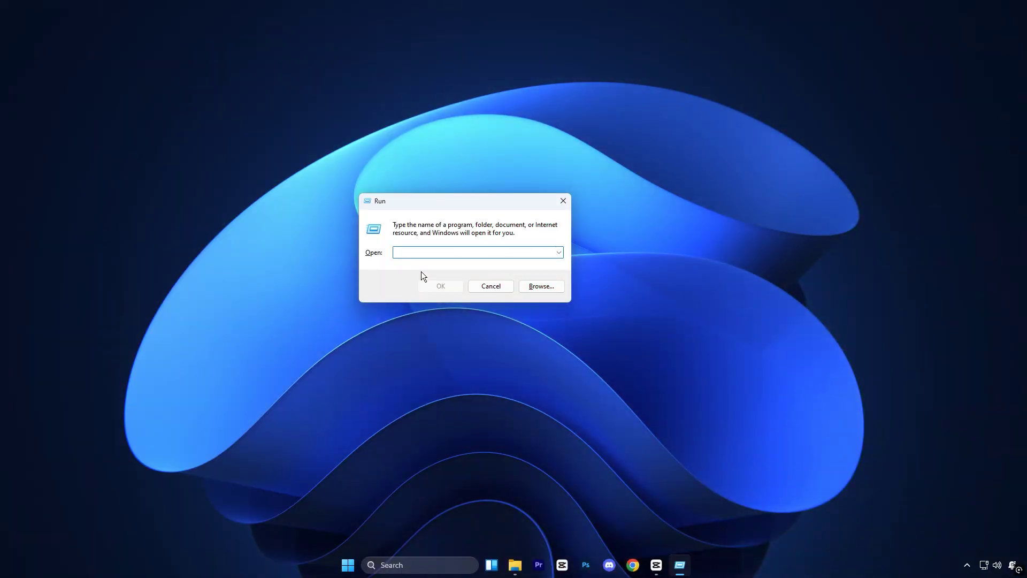
Run gpedit.msc from the Run dialog.
{"action": "type", "text": "gpedit.msc"}
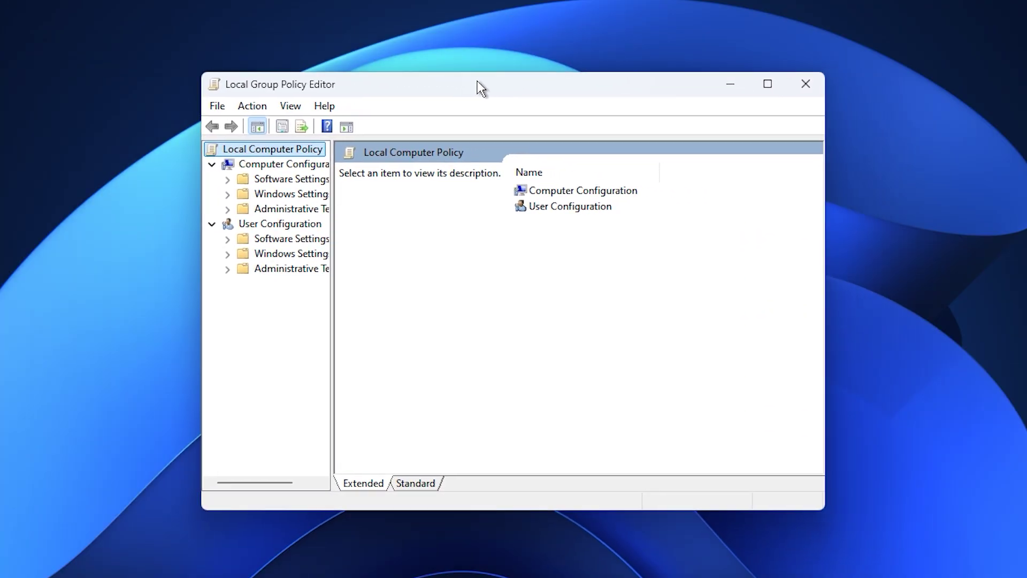
Browse to System > Power Management > Power Throttling Settings and view Turn off Power Throttling.
{"action": "double_click", "coordinate": [570, 193]}
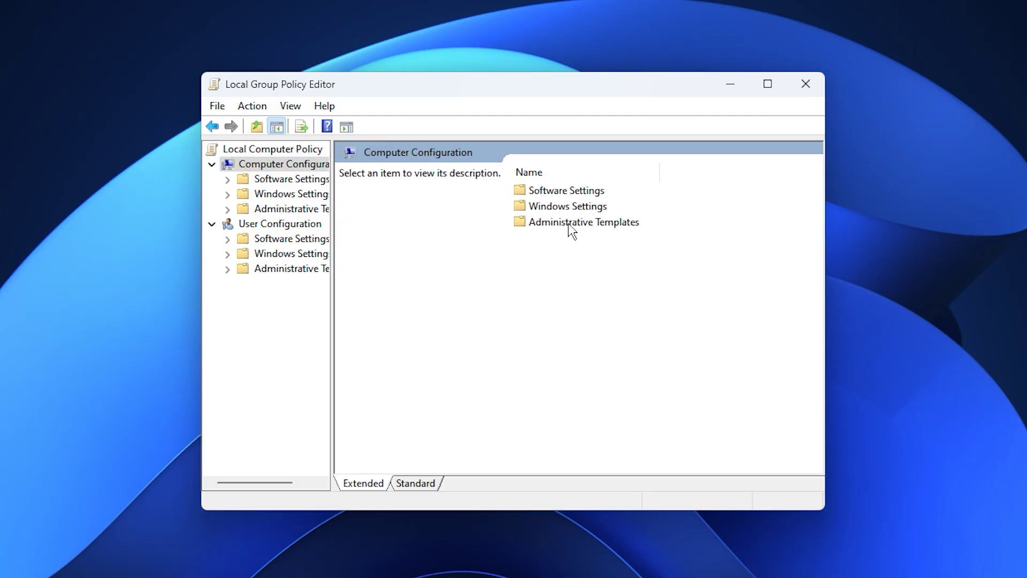
{"action": "double_click", "coordinate": [568, 223]}
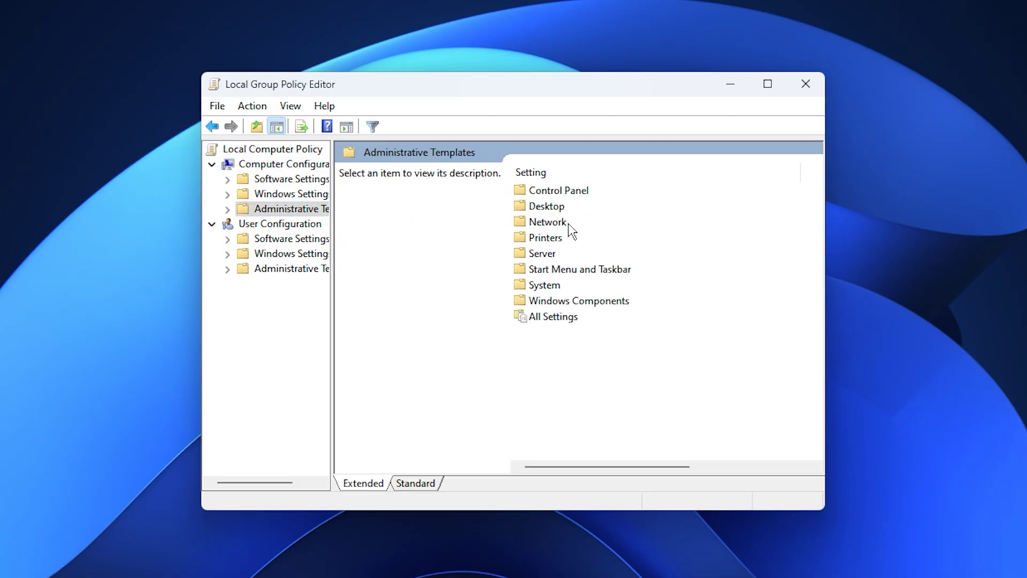
{"action": "double_click", "coordinate": [542, 289]}
{"action": "scroll", "coordinate": [556, 348], "scroll_direction": "down", "scroll_amount": 7}
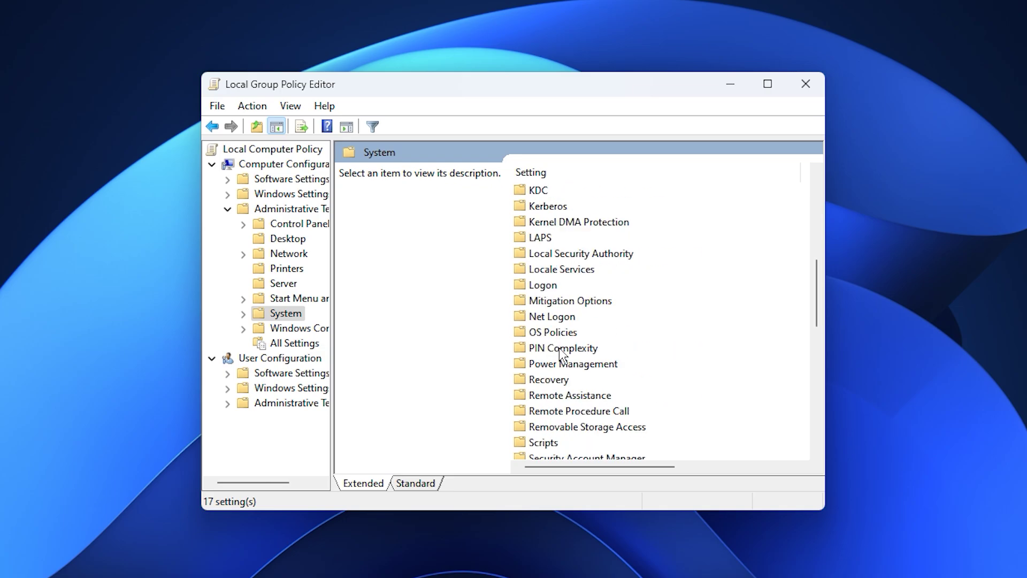
{"action": "double_click", "coordinate": [566, 365]}
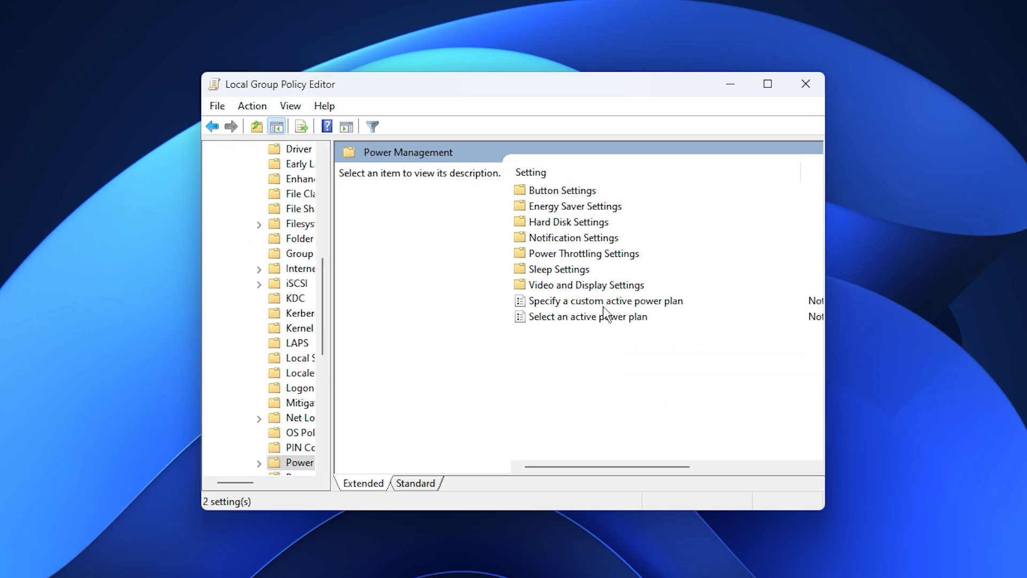
{"action": "double_click", "coordinate": [569, 254]}
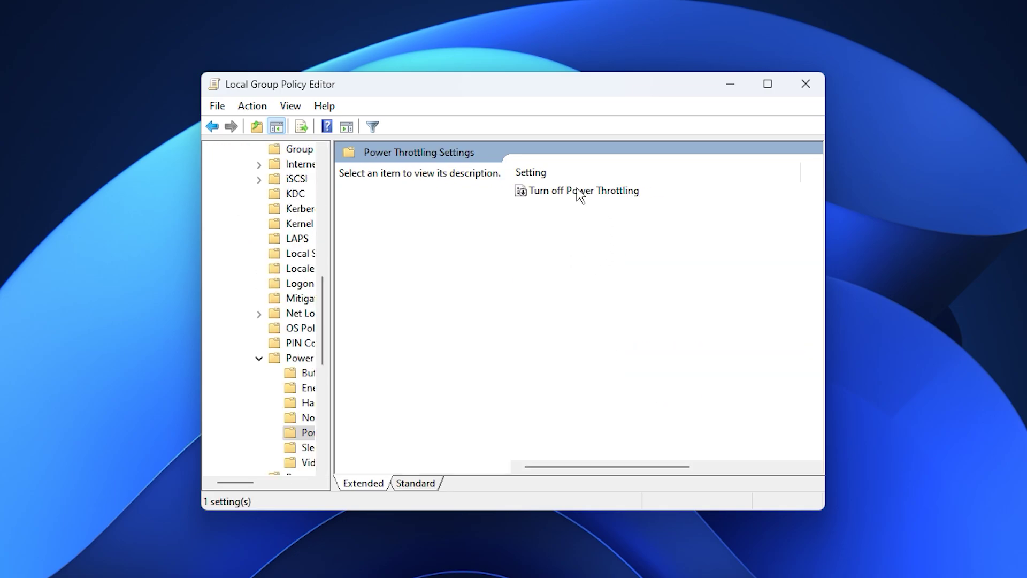
{"action": "left_click", "coordinate": [593, 192]}
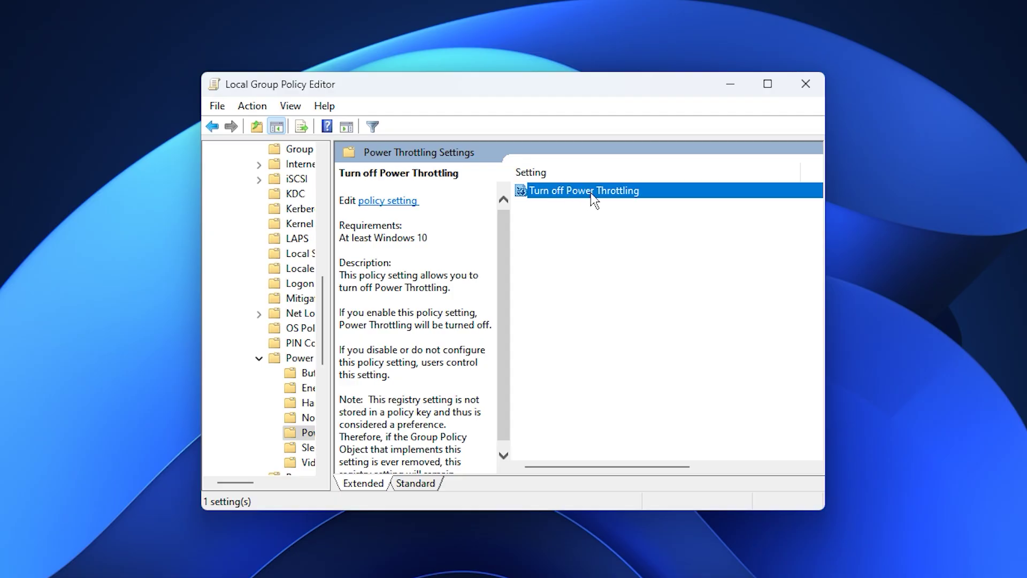
Set the Turn off Power Throttling policy to Enabled and apply it.
{"action": "double_click", "coordinate": [586, 193]}
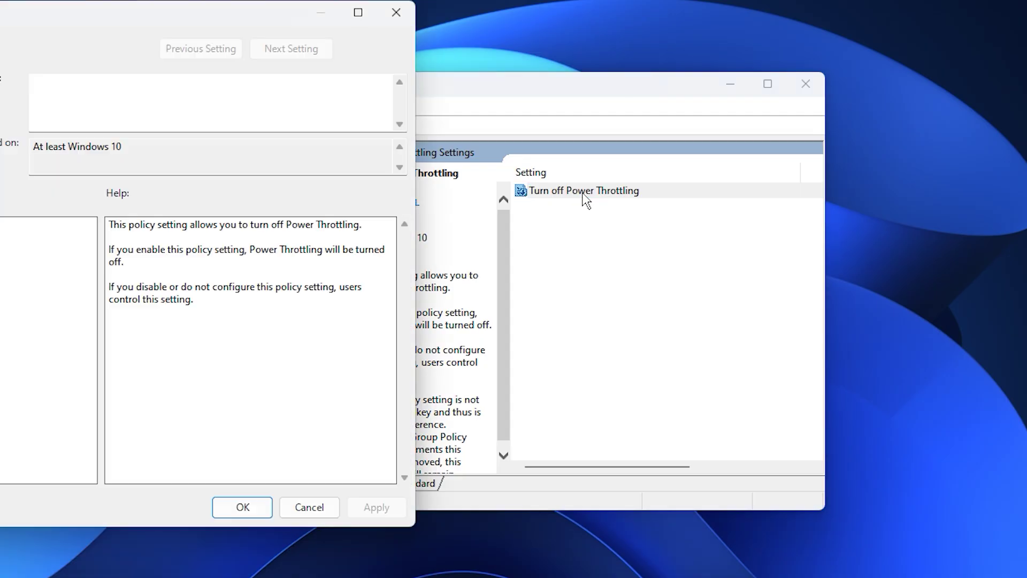
{"action": "left_click_drag", "start_coordinate": [73, 23], "coordinate": [557, 133]}
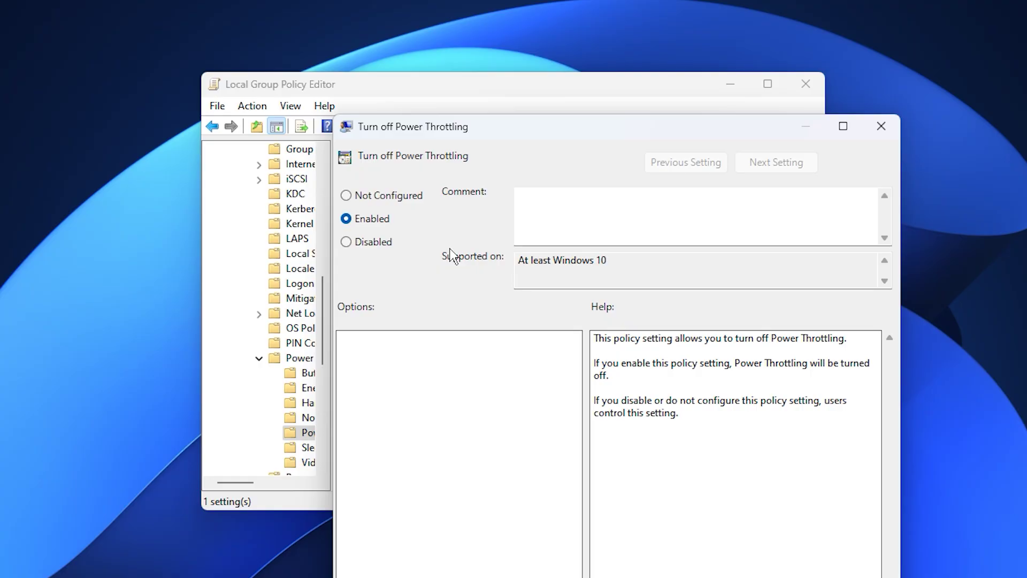
{"action": "key", "text": "Return"}
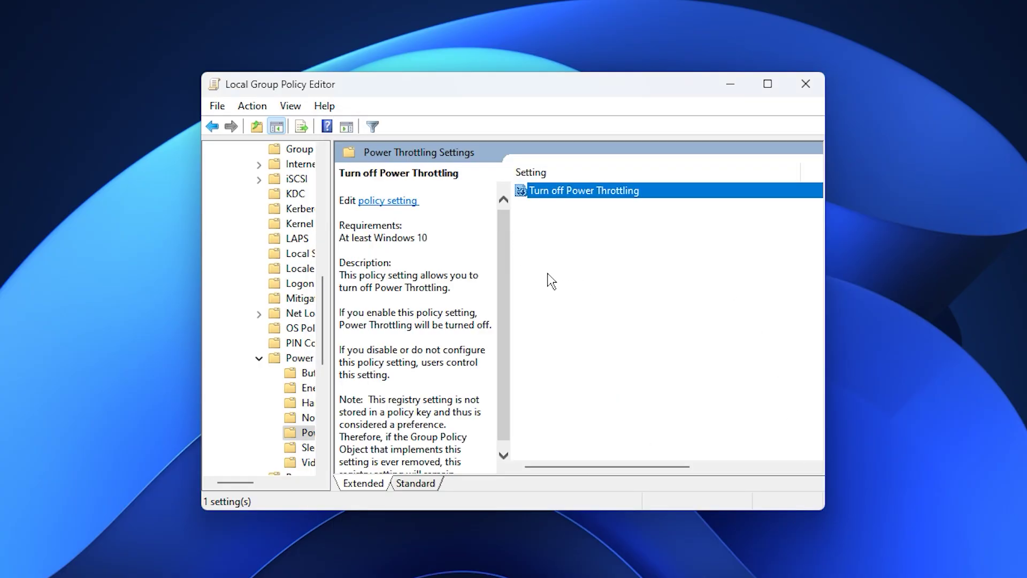
{"action": "scroll", "coordinate": [472, 363], "scroll_direction": "down", "scroll_amount": 1}
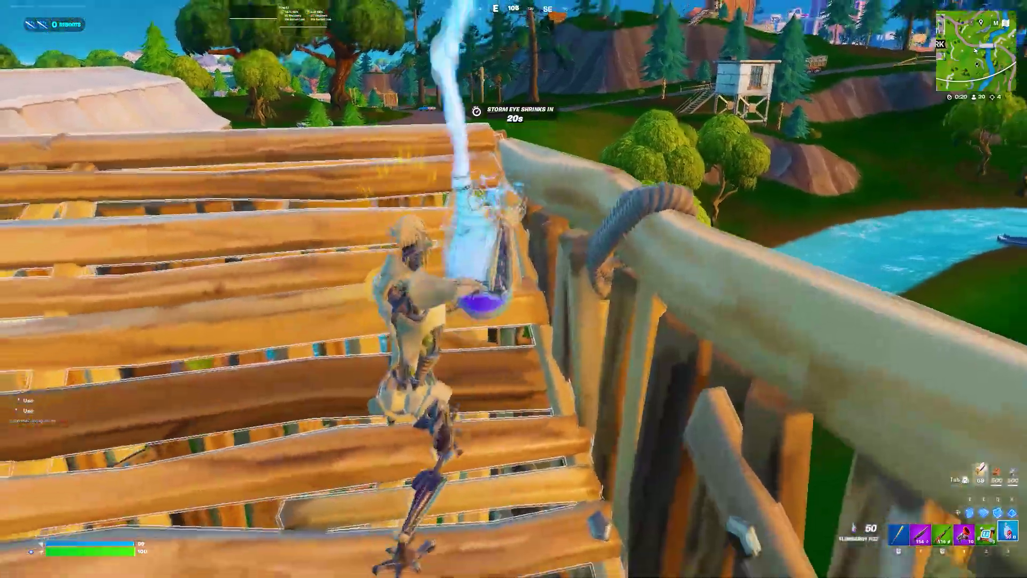
Bounce off a Crash Pad Jr. on a built floor, box in the enemy and eliminate them.
{"action": "key", "text": "2"}
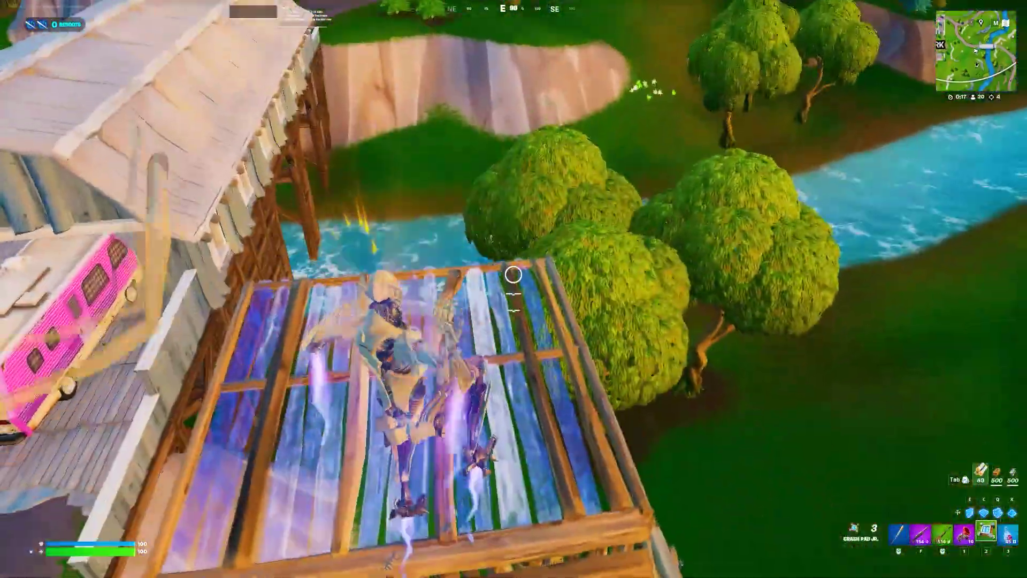
{"action": "left_click", "coordinate": [513, 275]}
{"action": "key", "text": "w"}
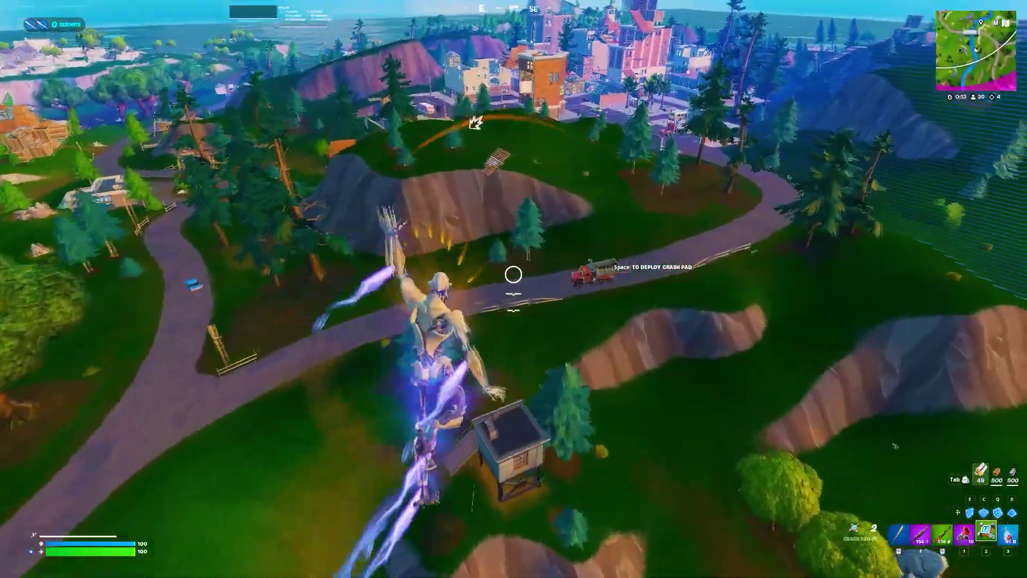
{"action": "key", "text": "f"}
{"action": "key", "text": "w"}
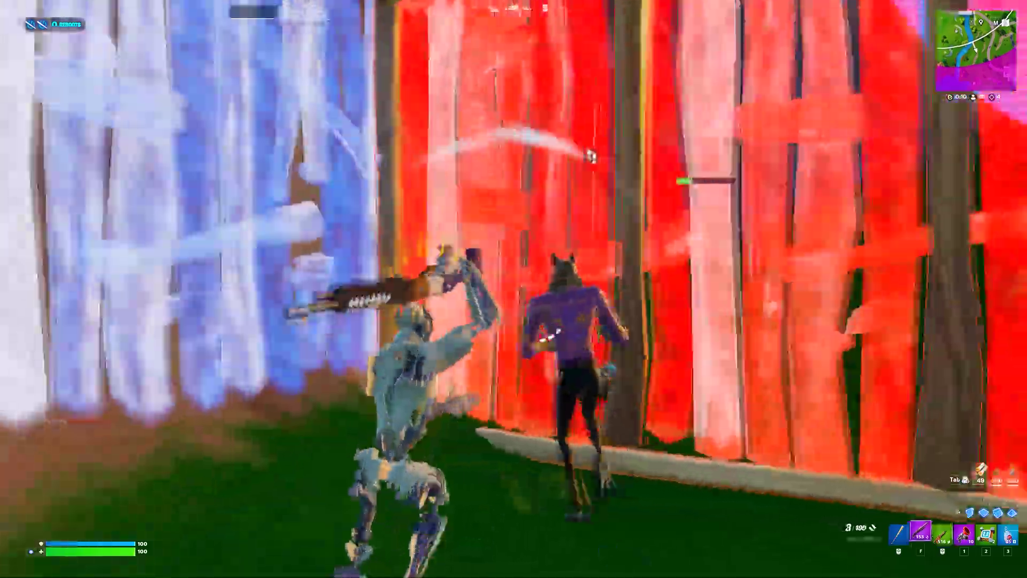
{"action": "left_click", "coordinate": [514, 289]}
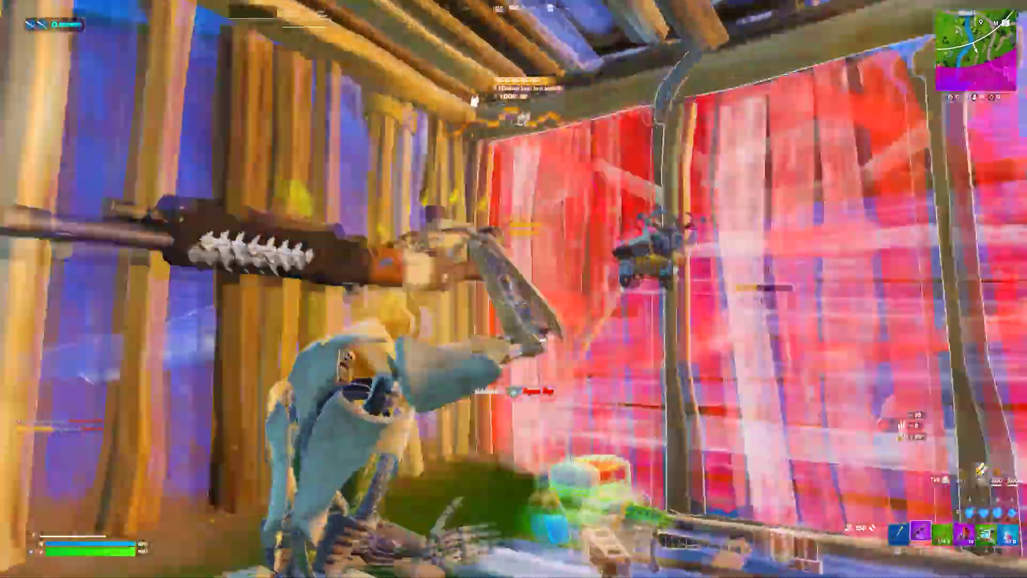
{"action": "left_click", "coordinate": [514, 289]}
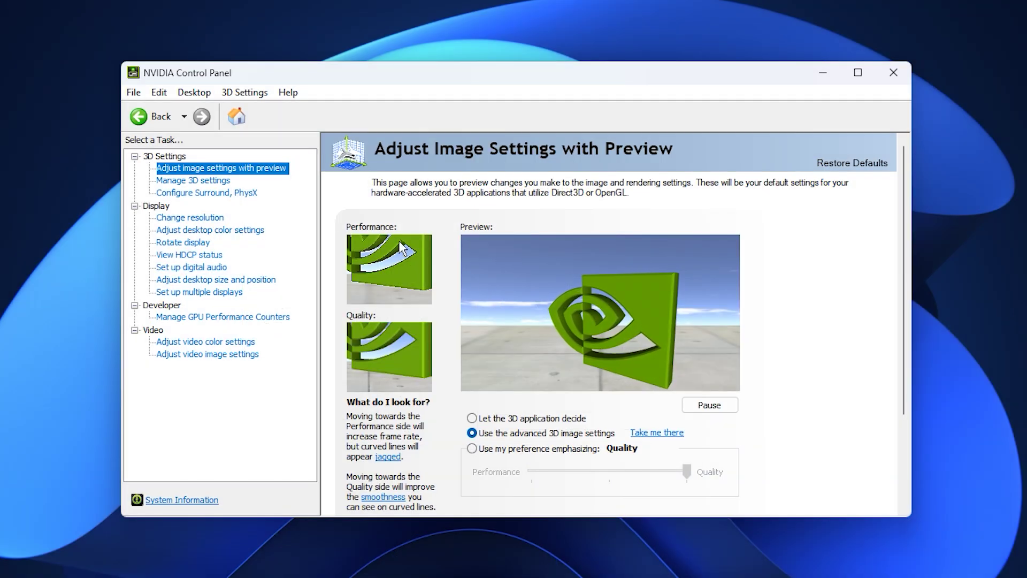
On the Manage 3D settings Global Settings list, choose Ultra for Low Latency Mode.
{"action": "left_click", "coordinate": [304, 212]}
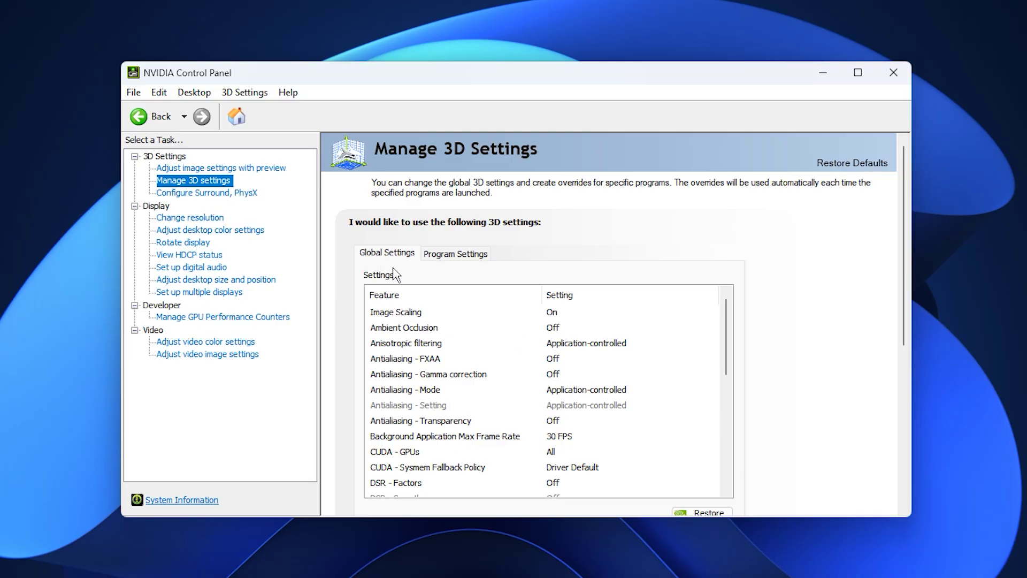
{"action": "scroll", "coordinate": [805, 407], "scroll_direction": "down", "scroll_amount": 2}
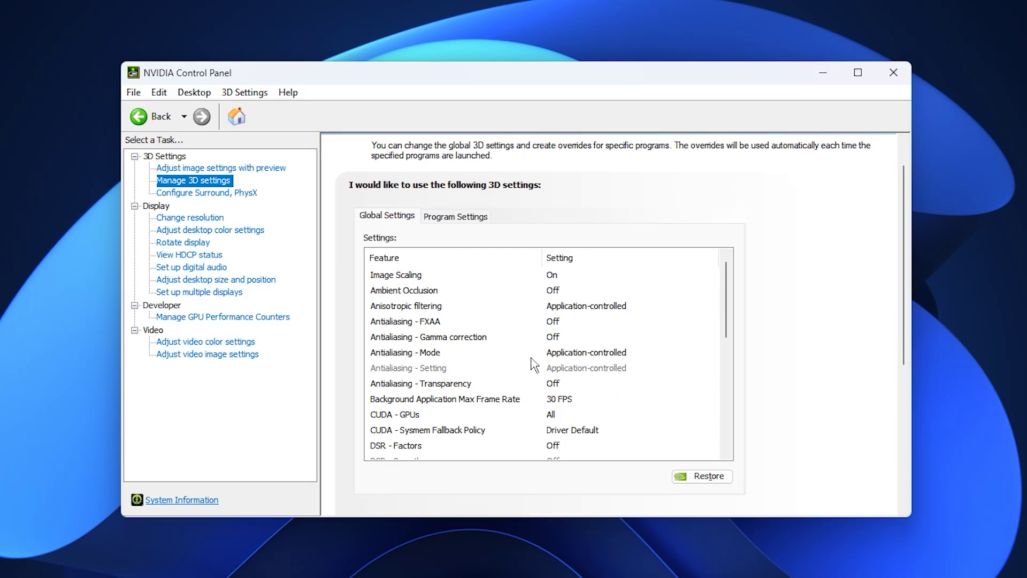
{"action": "scroll", "coordinate": [503, 355], "scroll_direction": "down", "scroll_amount": 2}
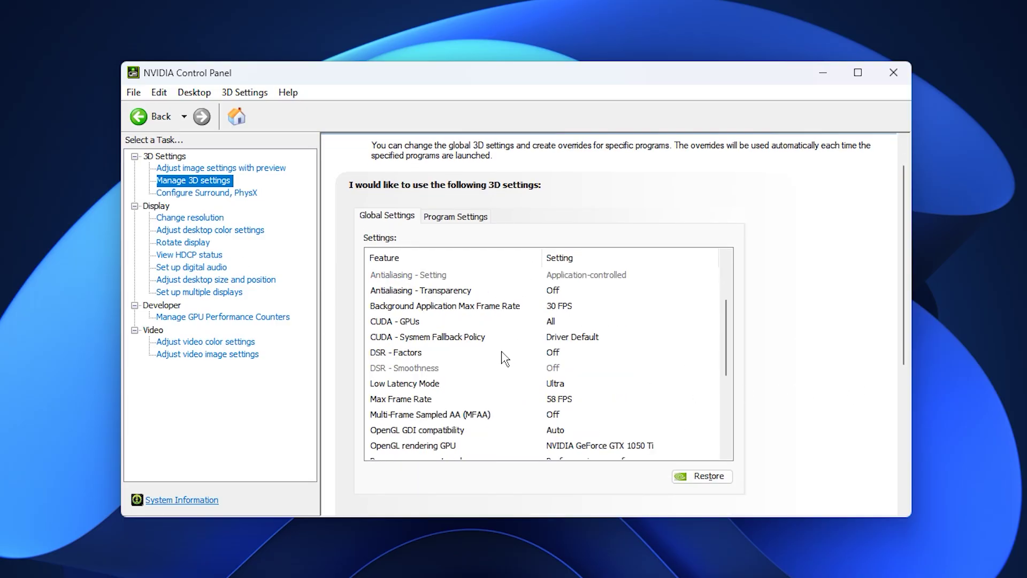
{"action": "left_click", "coordinate": [408, 381]}
{"action": "left_click", "coordinate": [589, 387]}
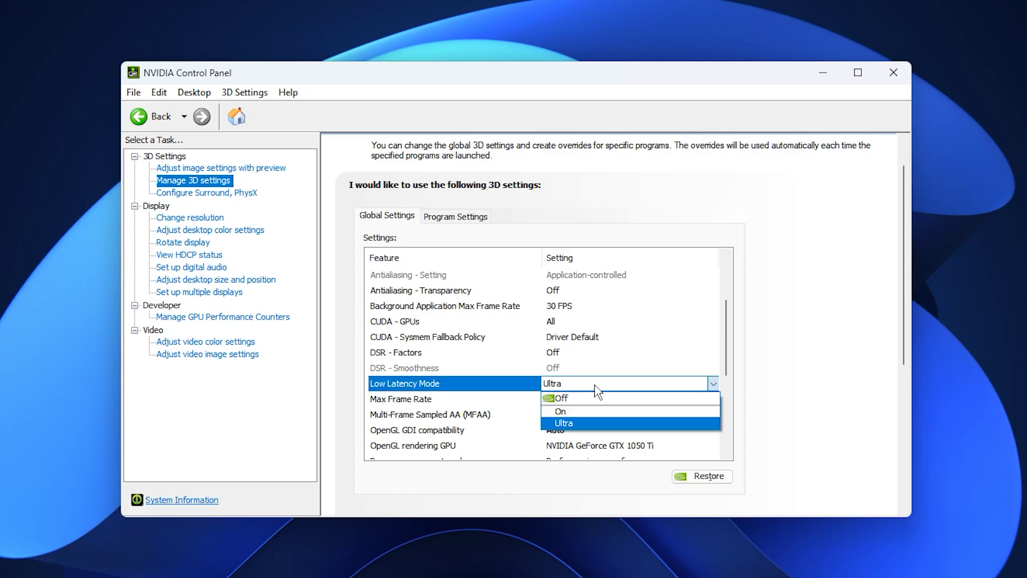
{"action": "left_click", "coordinate": [484, 385]}
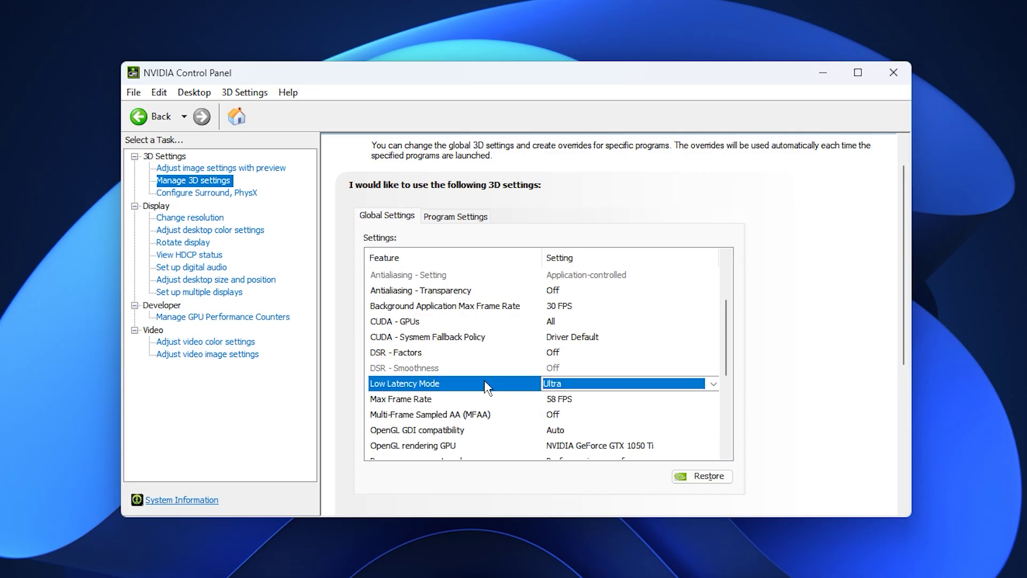
{"action": "left_click", "coordinate": [532, 381]}
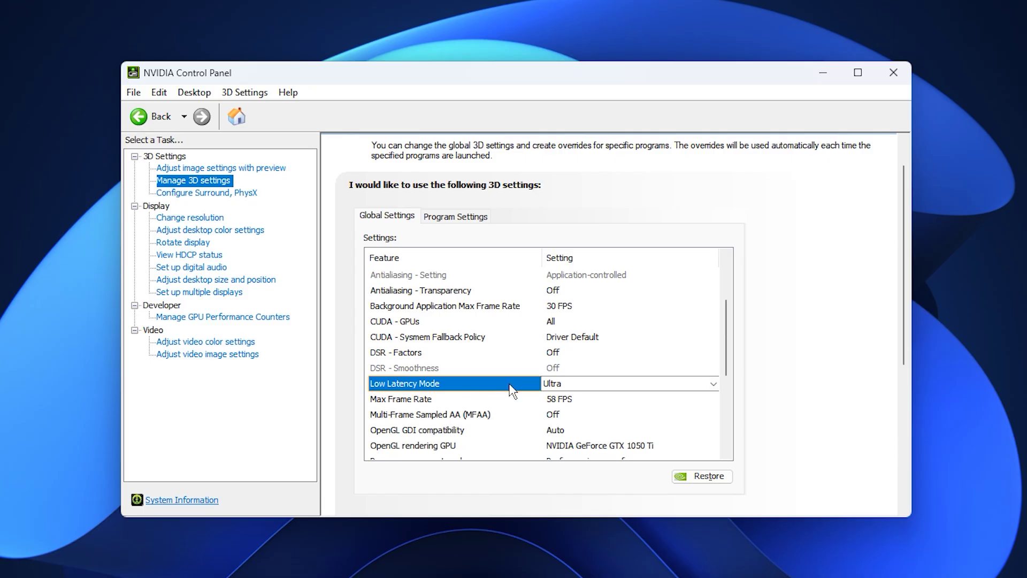
{"action": "scroll", "coordinate": [510, 390], "scroll_direction": "down", "scroll_amount": 1}
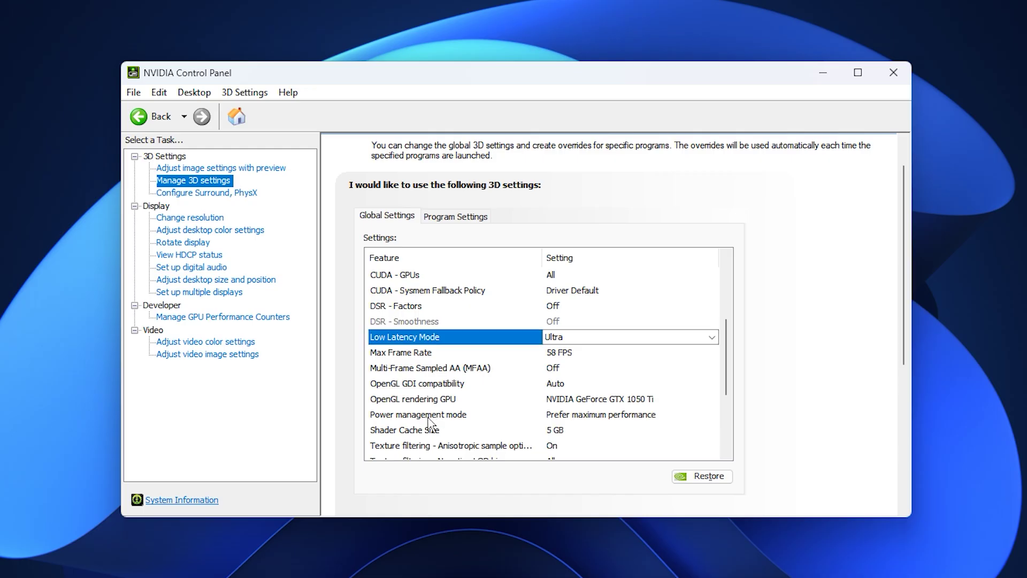
Set Power management mode to Prefer maximum performance.
{"action": "left_click", "coordinate": [508, 417]}
{"action": "left_click", "coordinate": [597, 417]}
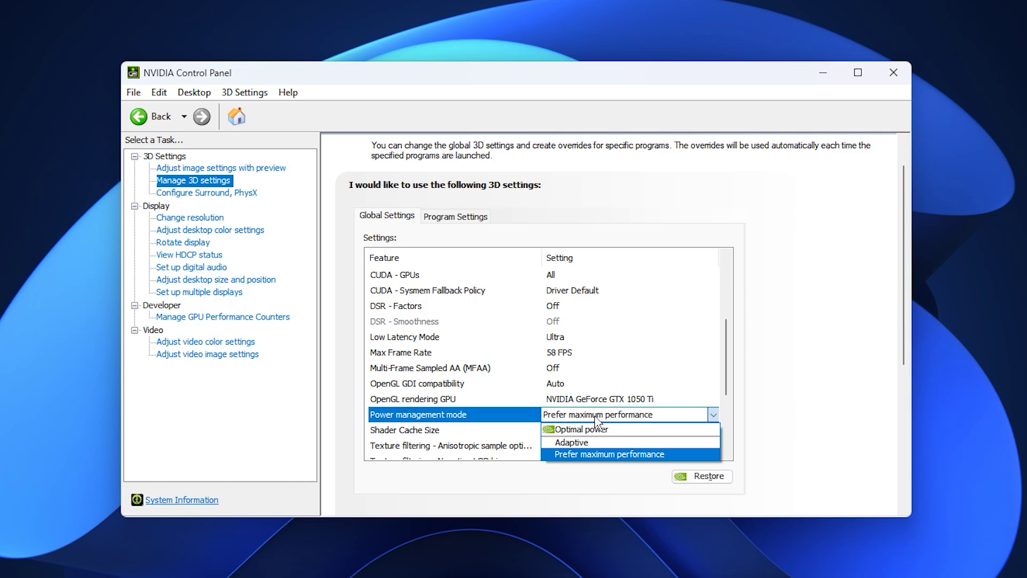
{"action": "left_click", "coordinate": [490, 422]}
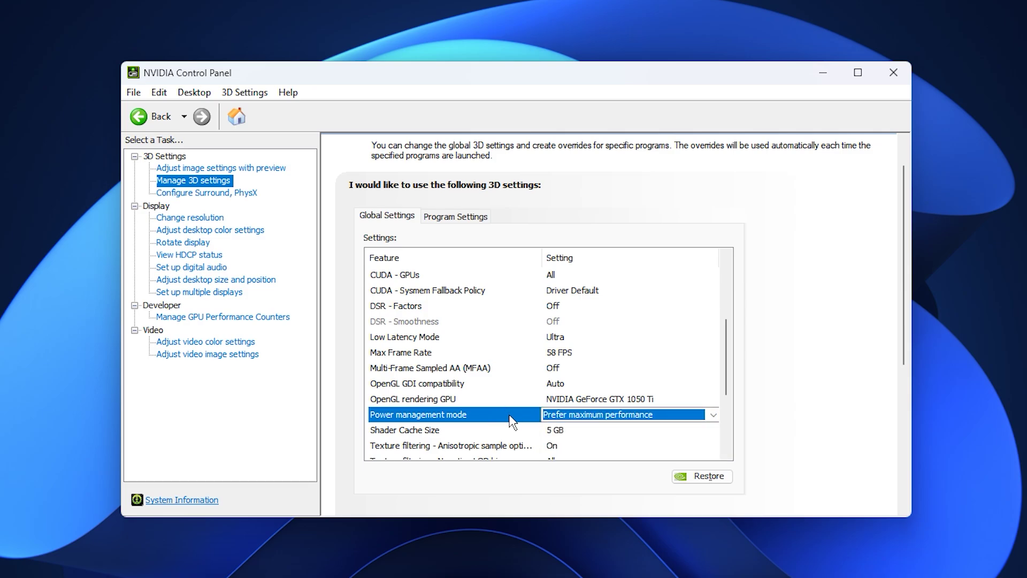
{"action": "left_click", "coordinate": [511, 421]}
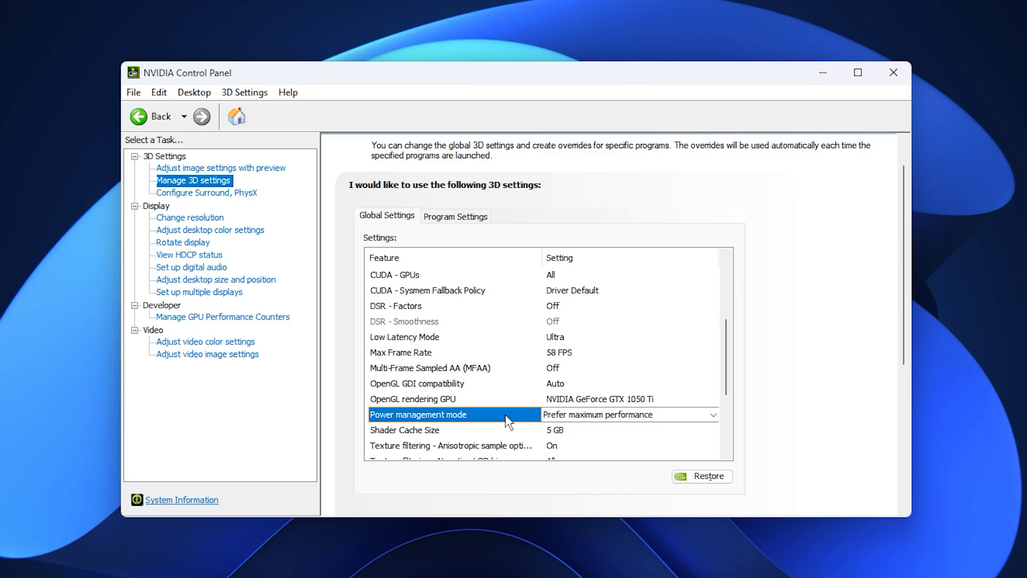
Set the OpenGL rendering GPU to NVIDIA GeForce GTX 1050 Ti.
{"action": "left_click", "coordinate": [429, 399]}
{"action": "left_click", "coordinate": [604, 401]}
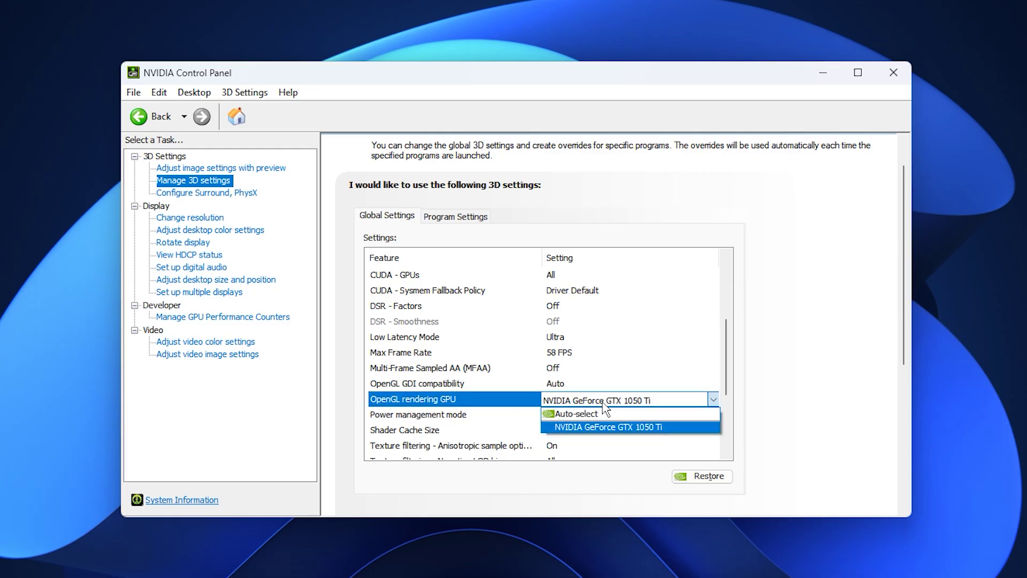
{"action": "left_click", "coordinate": [585, 429]}
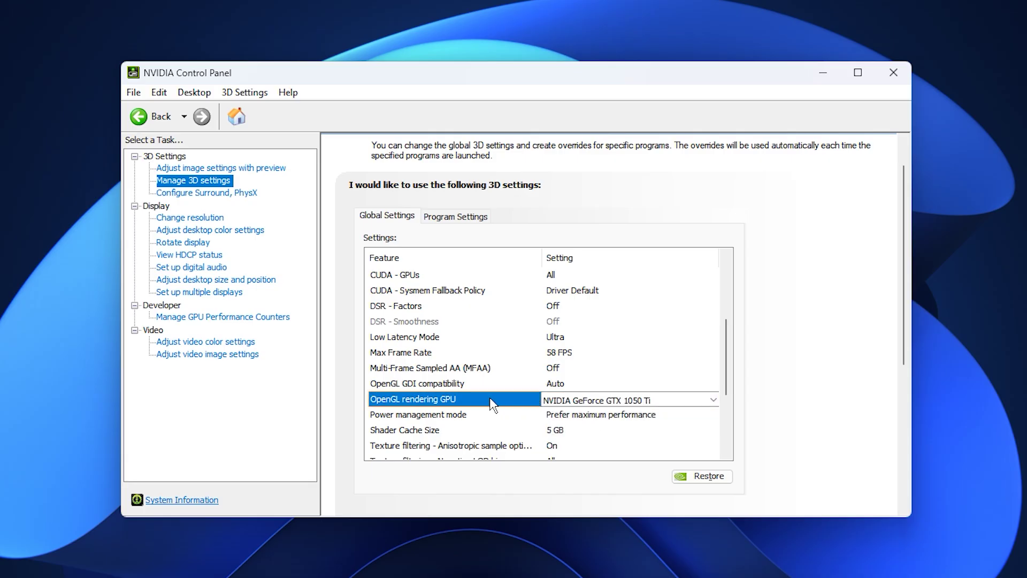
{"action": "scroll", "coordinate": [489, 397], "scroll_direction": "down", "scroll_amount": 3}
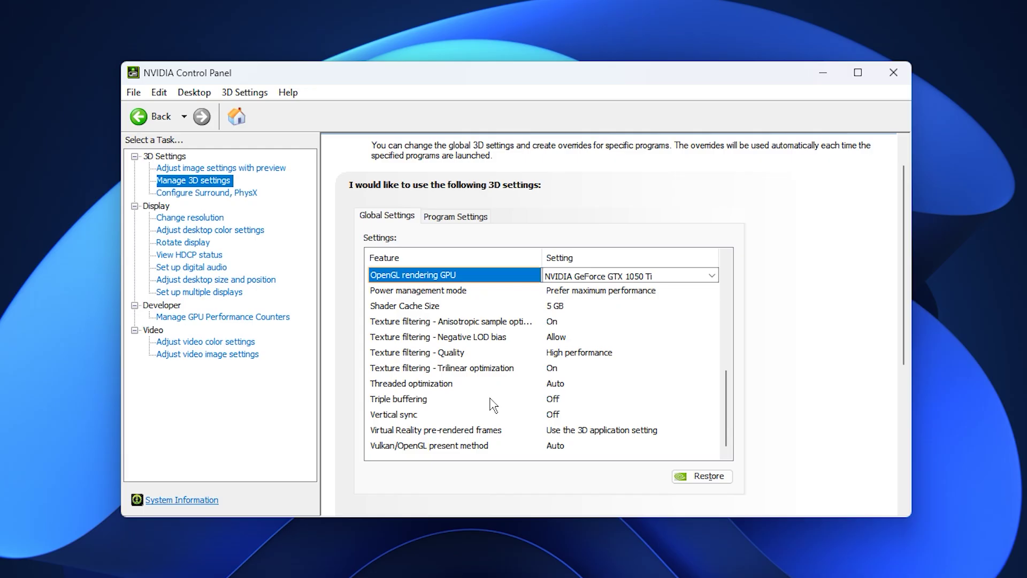
Leave the global Vertical sync option at Off and look over the rest of the settings.
{"action": "left_click", "coordinate": [402, 415]}
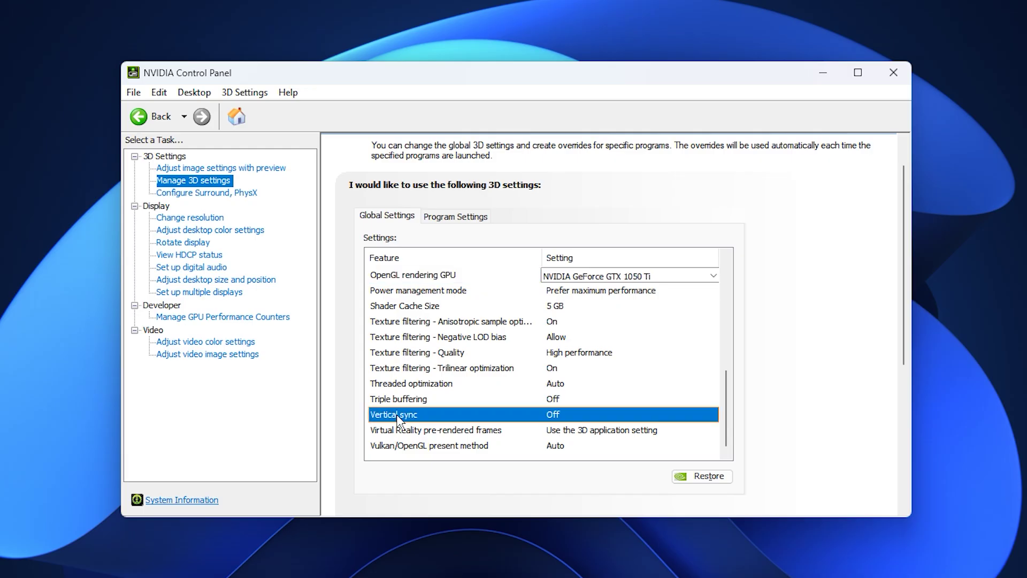
{"action": "left_click", "coordinate": [588, 416]}
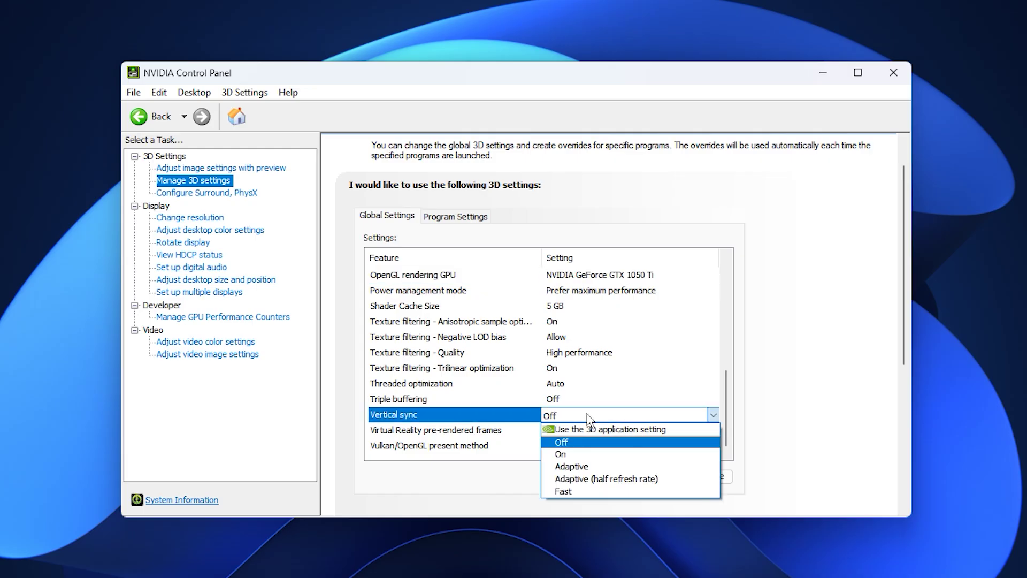
{"action": "left_click", "coordinate": [589, 416]}
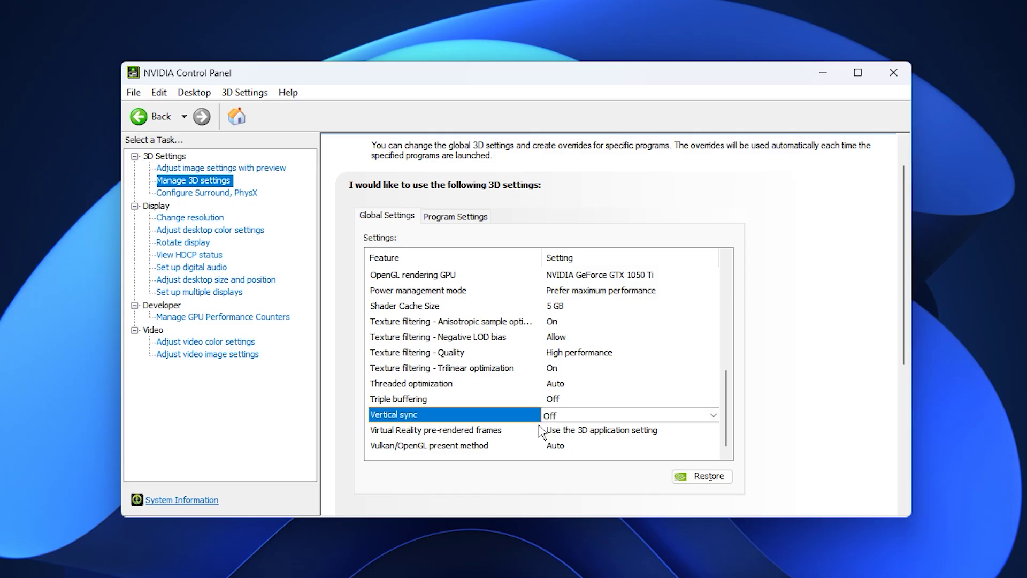
{"action": "left_click", "coordinate": [583, 417]}
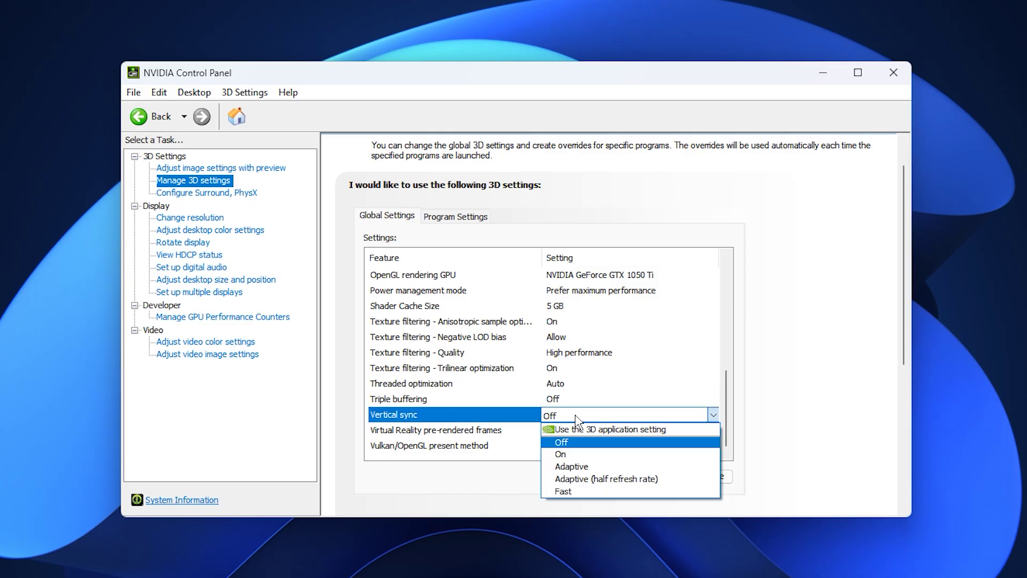
{"action": "left_click", "coordinate": [501, 421]}
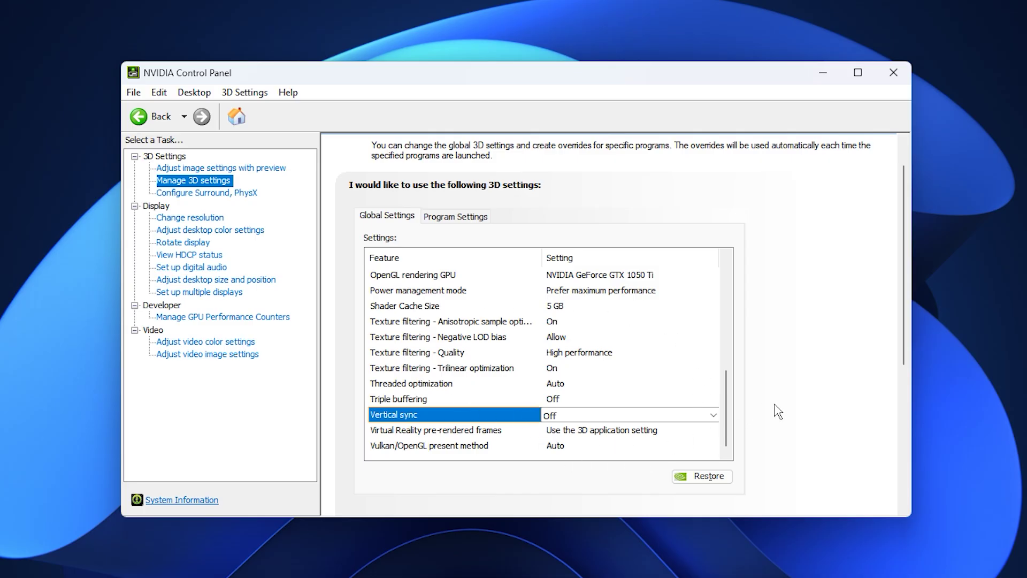
{"action": "scroll", "coordinate": [775, 415], "scroll_direction": "up", "scroll_amount": 1}
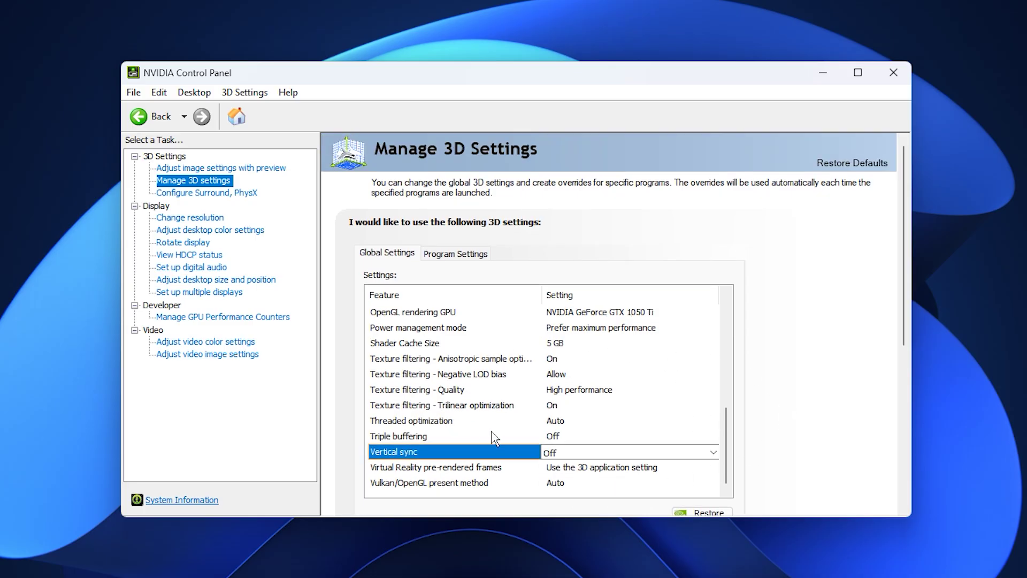
{"action": "scroll", "coordinate": [493, 438], "scroll_direction": "up", "scroll_amount": 1}
{"action": "scroll", "coordinate": [511, 440], "scroll_direction": "up", "scroll_amount": 1}
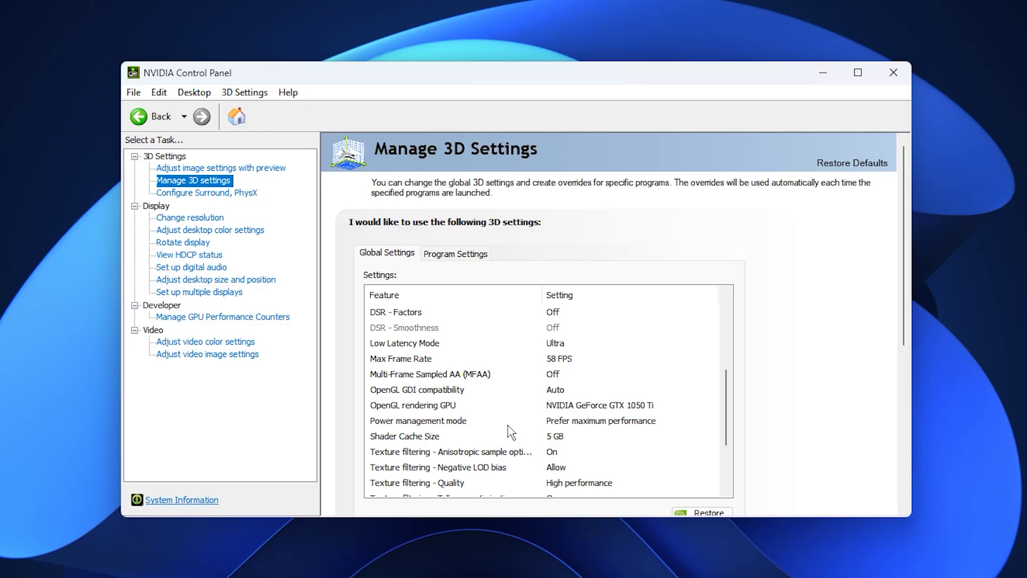
{"action": "scroll", "coordinate": [511, 433], "scroll_direction": "down", "scroll_amount": 1}
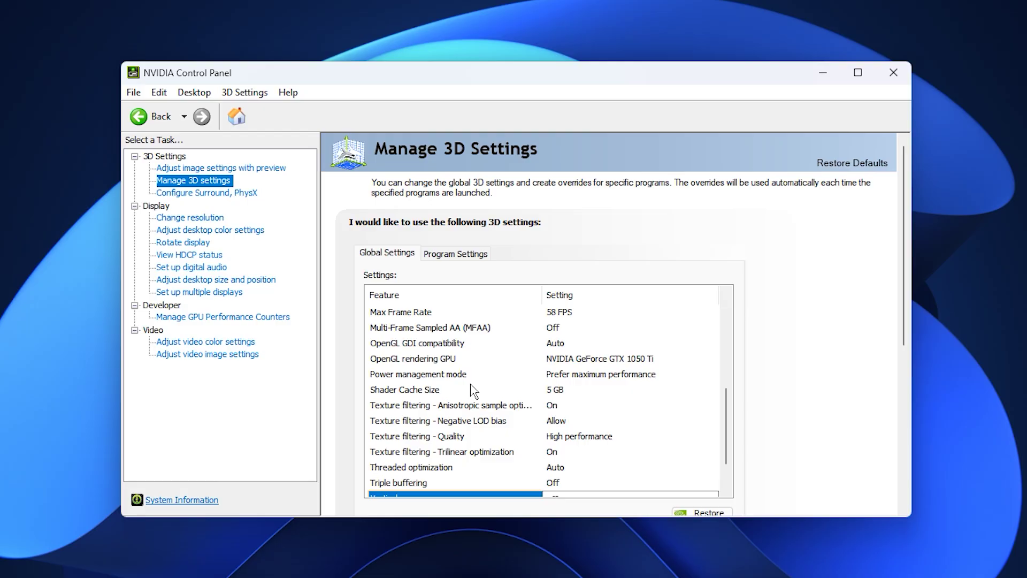
{"action": "scroll", "coordinate": [472, 391], "scroll_direction": "down", "scroll_amount": 1}
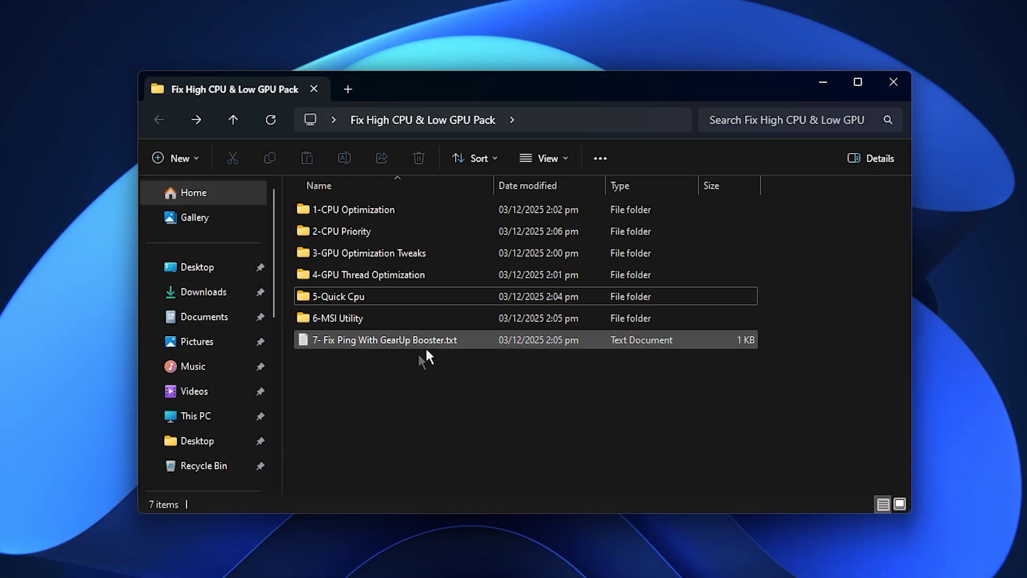
{"action": "double_click", "coordinate": [418, 208]}
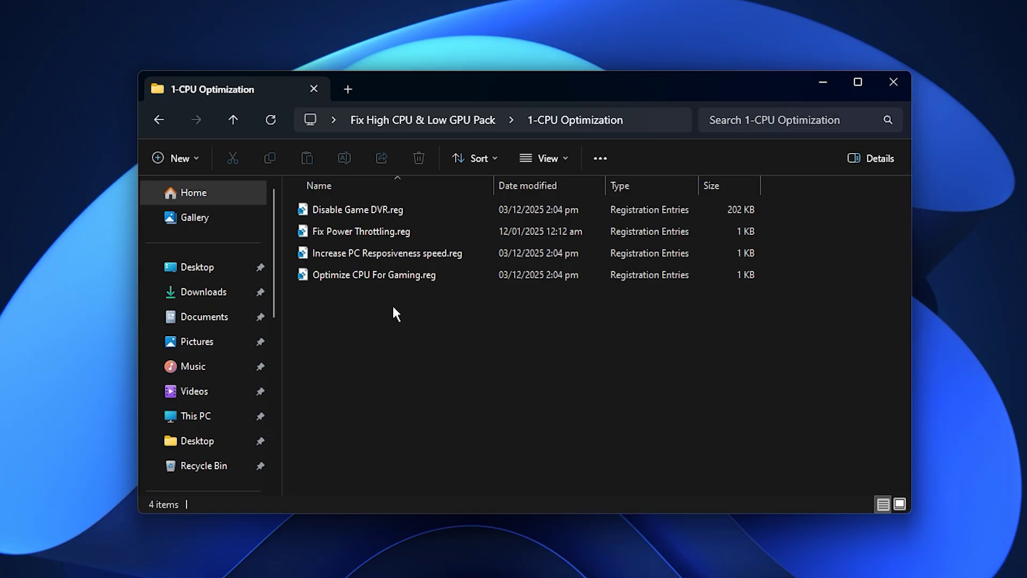
{"action": "key", "text": "alt+Left"}
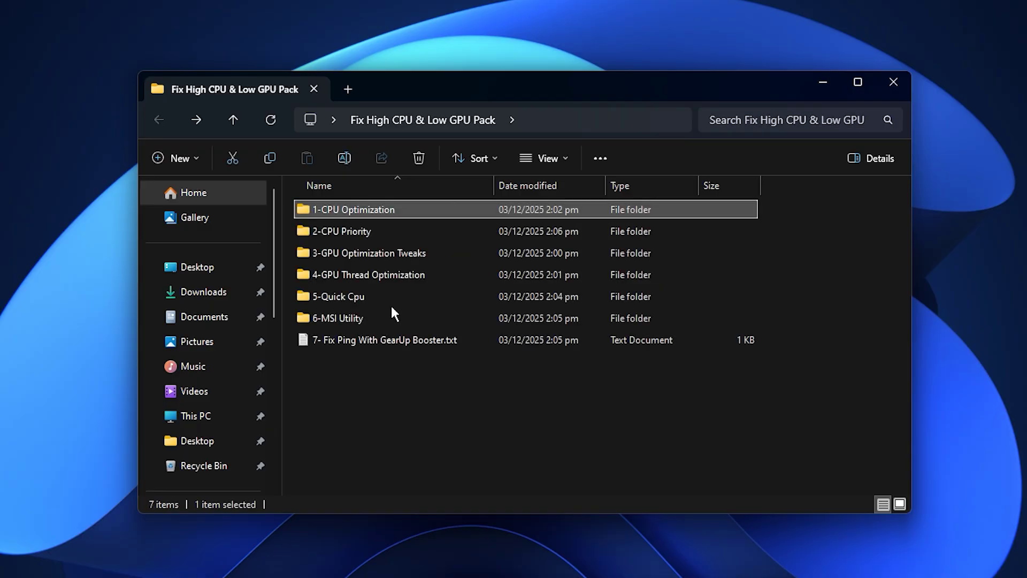
In 2-CPU Priority, select Intel Priority.reg in INTEL and AMD CPU Priority.reg in AMD.
{"action": "double_click", "coordinate": [418, 230]}
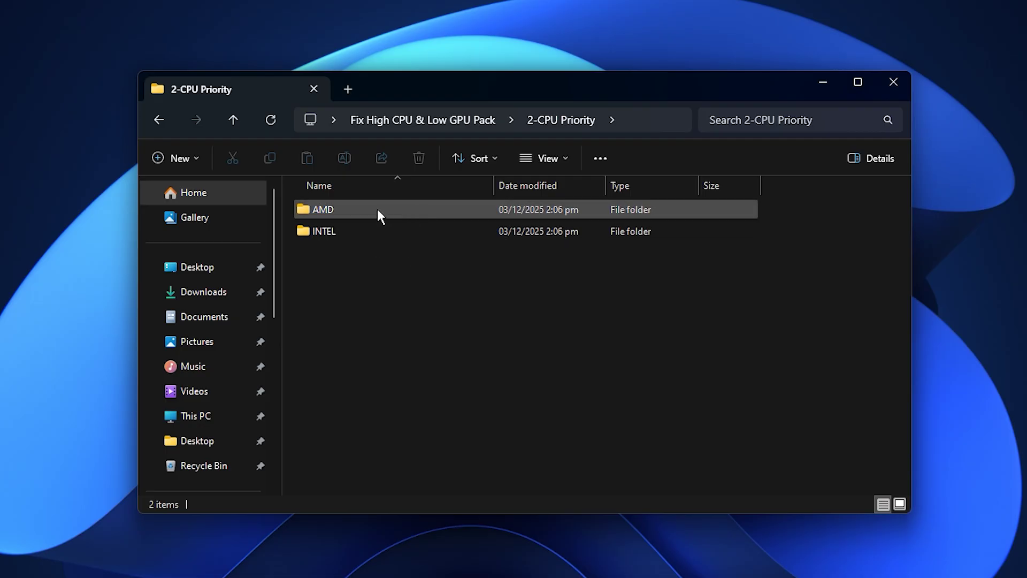
{"action": "double_click", "coordinate": [383, 236]}
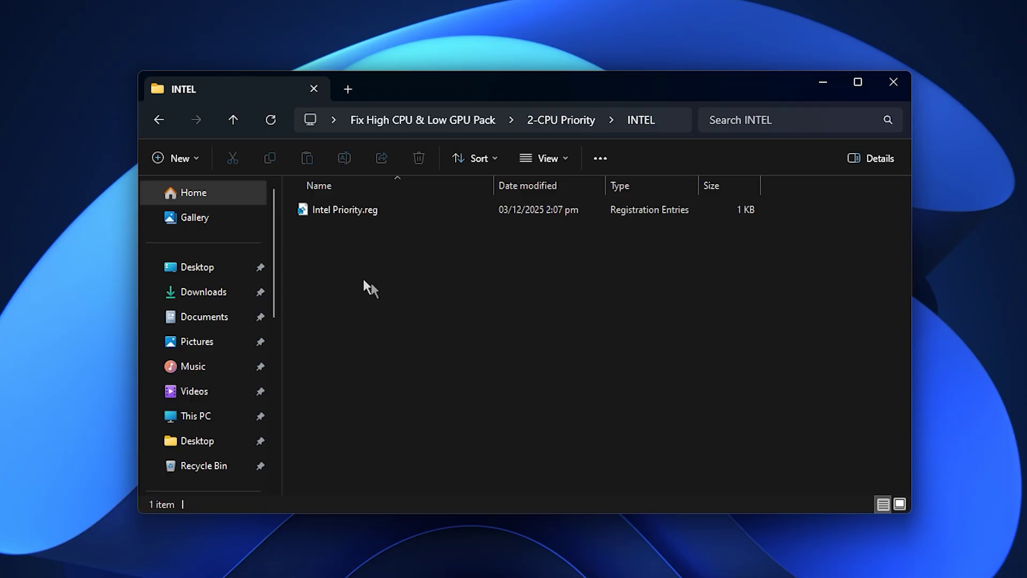
{"action": "left_click", "coordinate": [356, 209]}
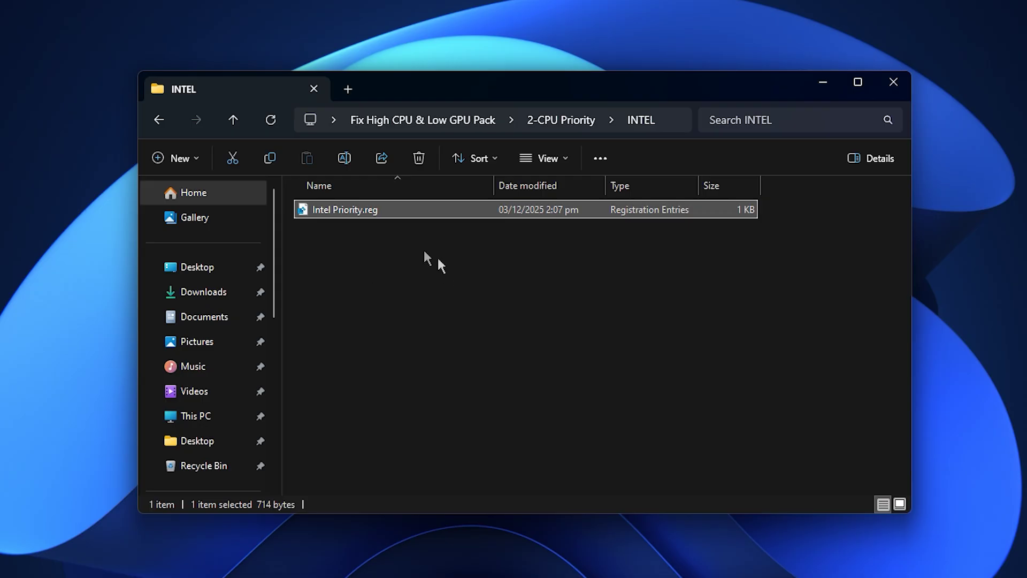
{"action": "key", "text": "alt+Left"}
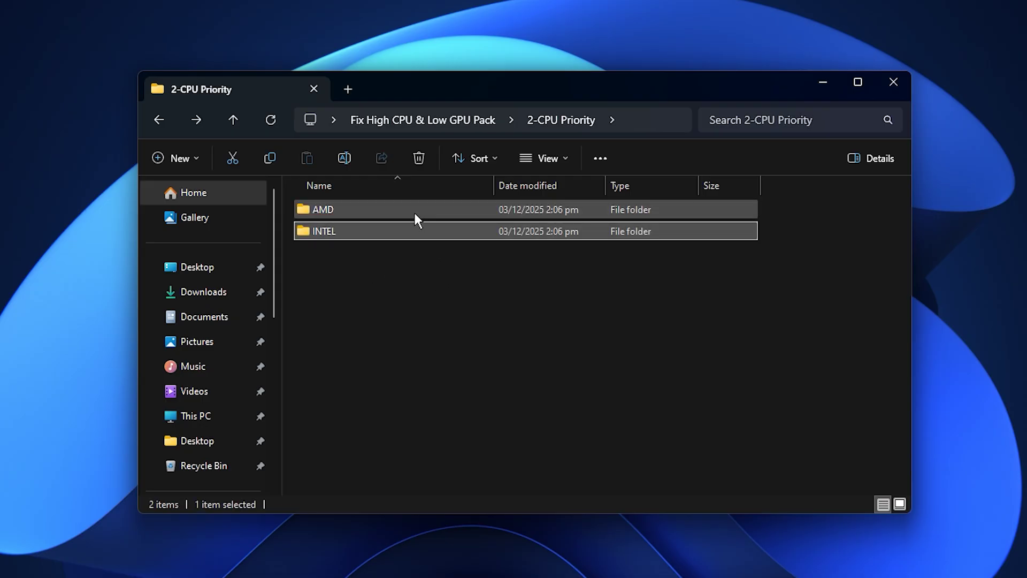
{"action": "double_click", "coordinate": [413, 211]}
{"action": "left_click", "coordinate": [373, 213]}
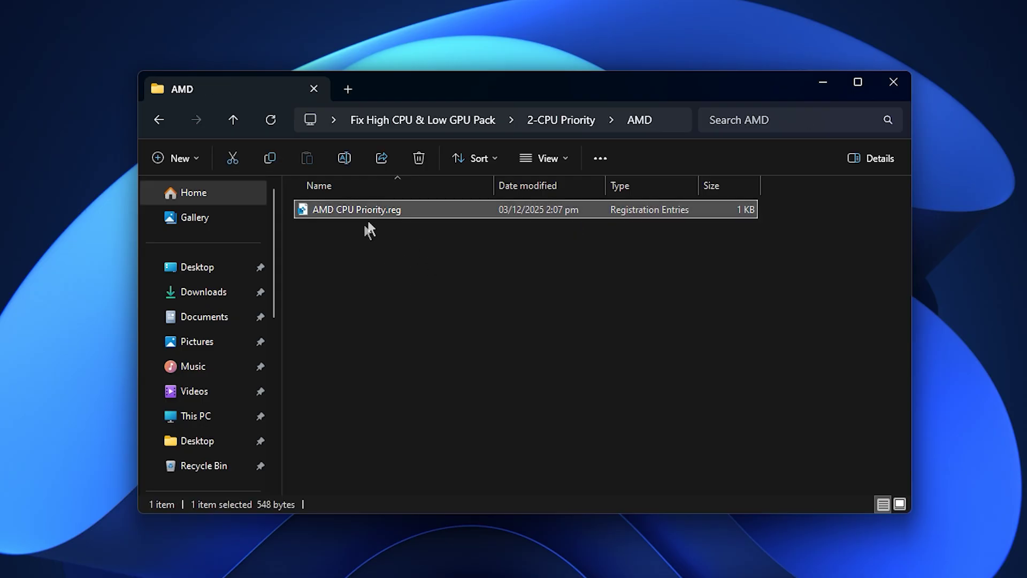
{"action": "key", "text": "alt+Left"}
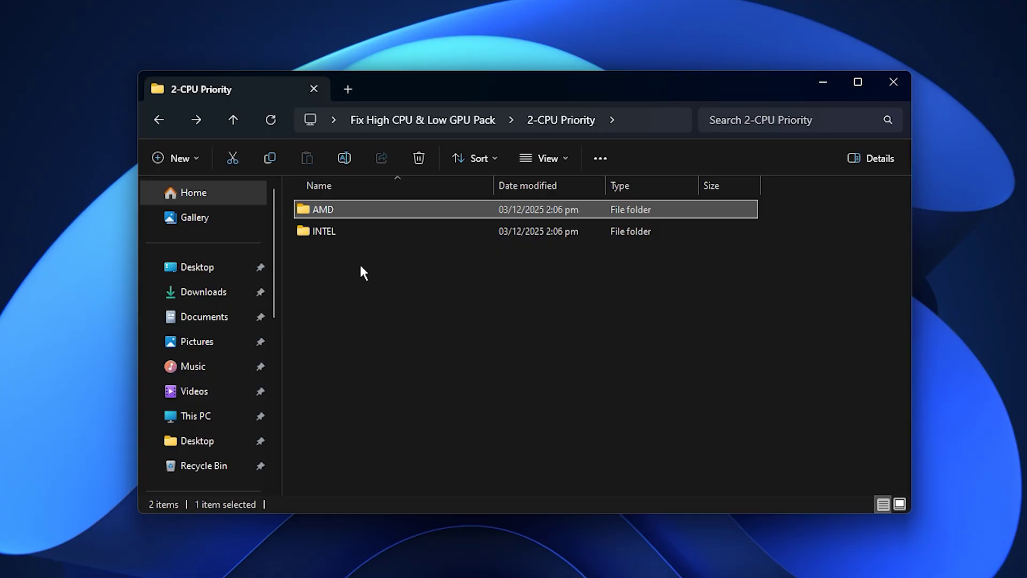
Open 3-GPU Optimization Tweaks and inspect the Gaming, Low-Med and Med-High Optimization .reg files.
{"action": "key", "text": "alt+Left"}
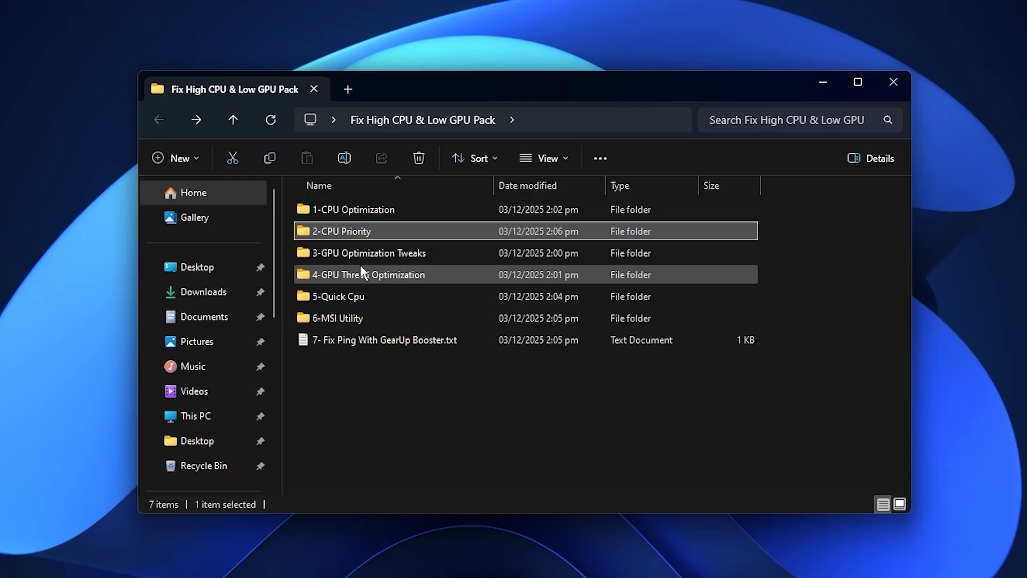
{"action": "double_click", "coordinate": [424, 252]}
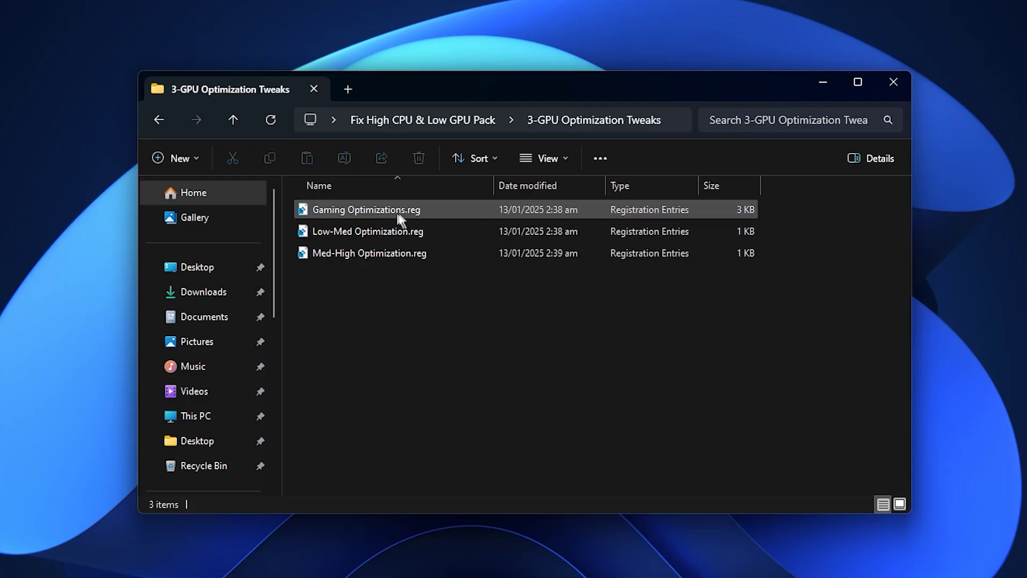
{"action": "left_click", "coordinate": [420, 214]}
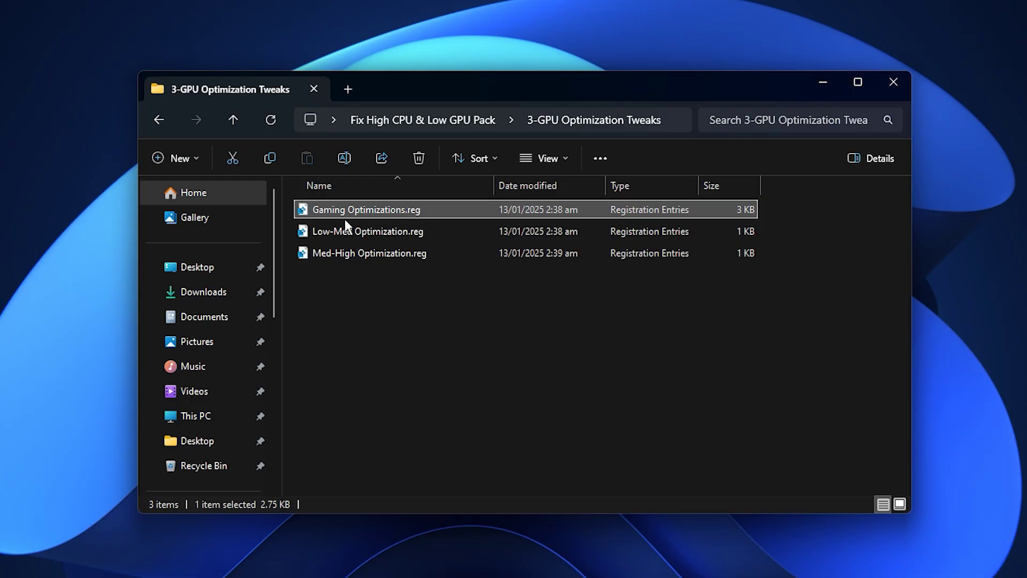
{"action": "left_click", "coordinate": [377, 237]}
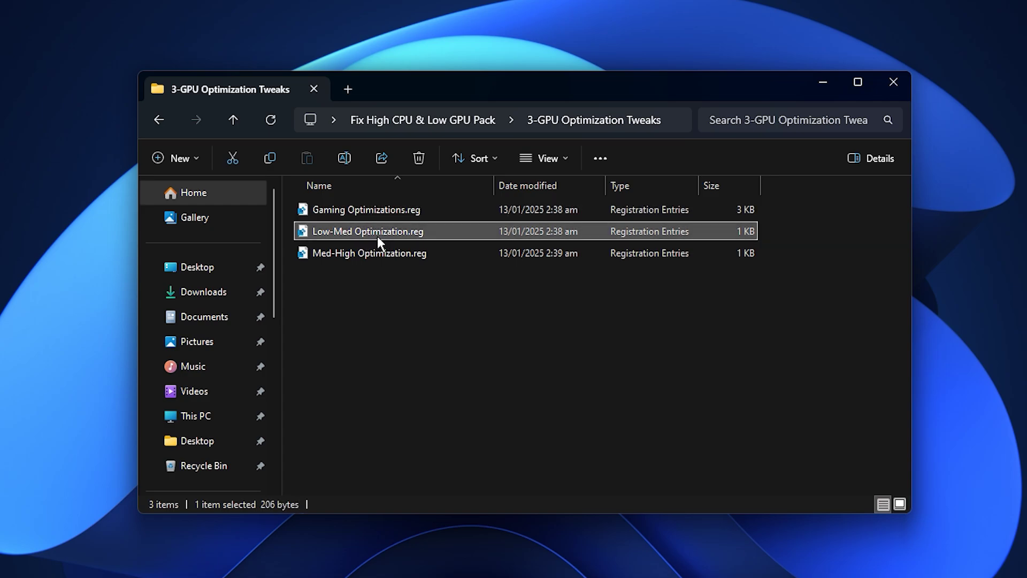
{"action": "left_click", "coordinate": [377, 253]}
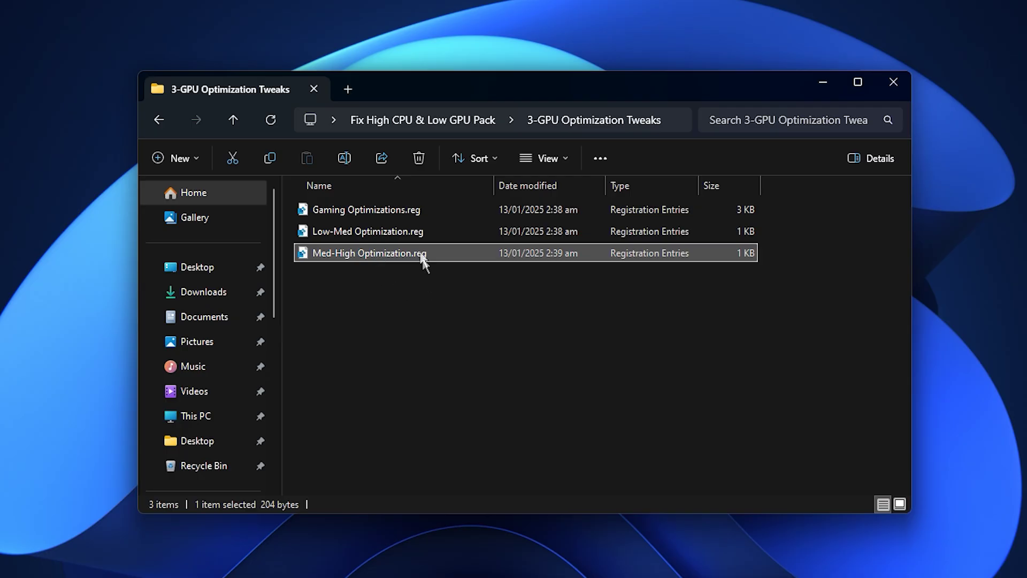
{"action": "left_click", "coordinate": [368, 235]}
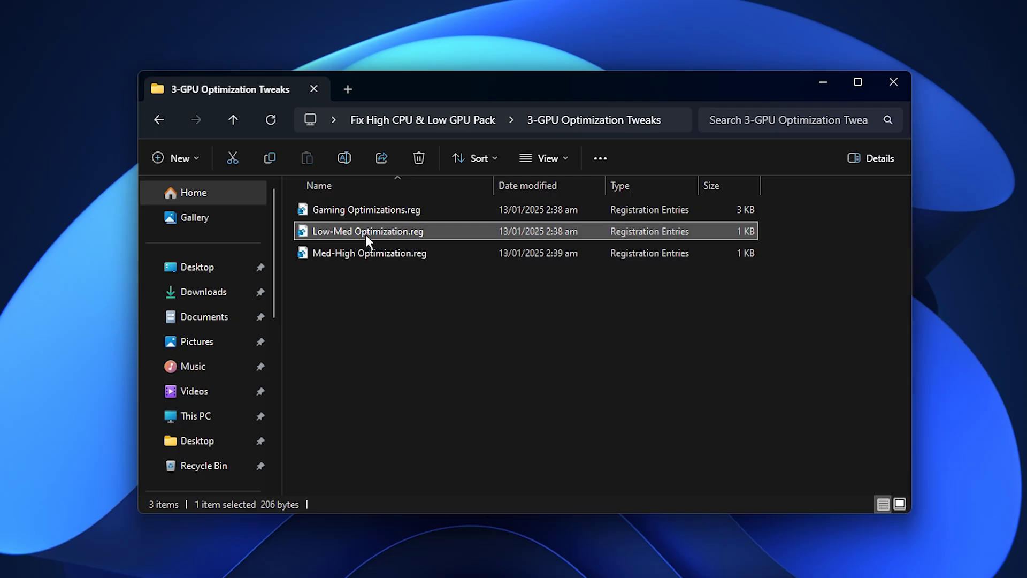
{"action": "left_click", "coordinate": [387, 258]}
{"action": "left_click", "coordinate": [381, 288]}
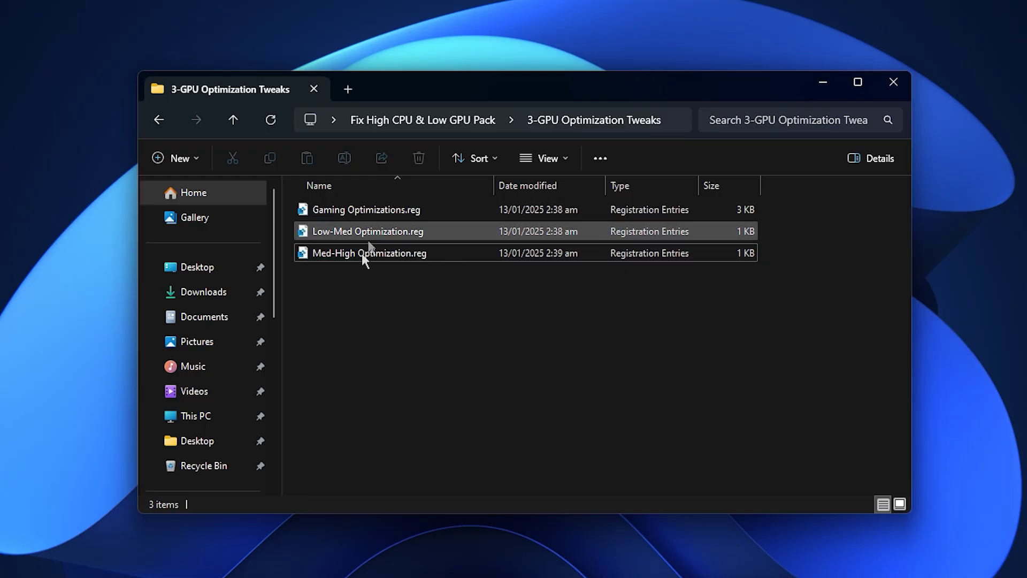
Open 4-GPU Thread Optimization and inspect the AMD, Intel and NVIDIA Thread Priority.reg files.
{"action": "key", "text": "alt+Left"}
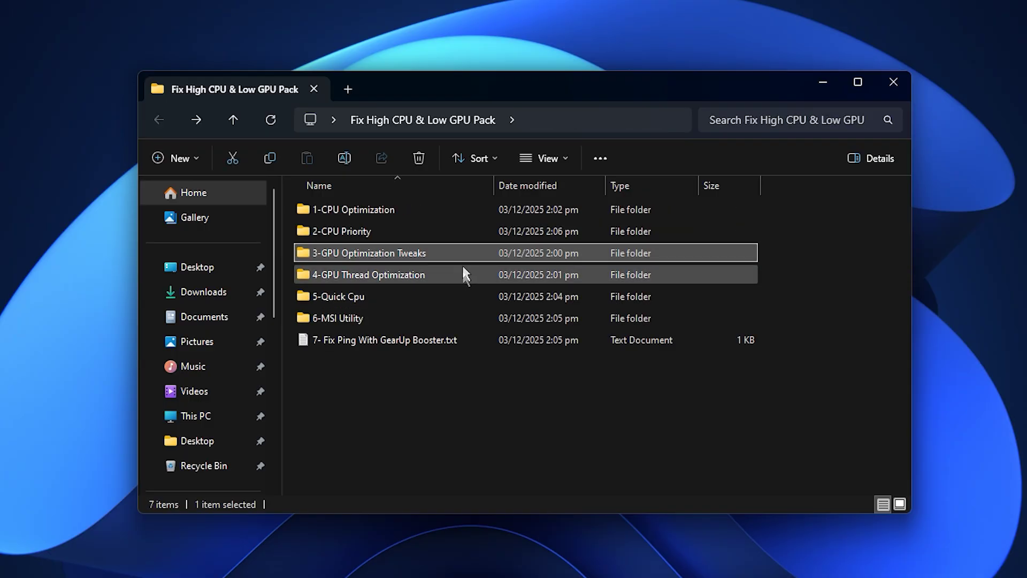
{"action": "double_click", "coordinate": [400, 270]}
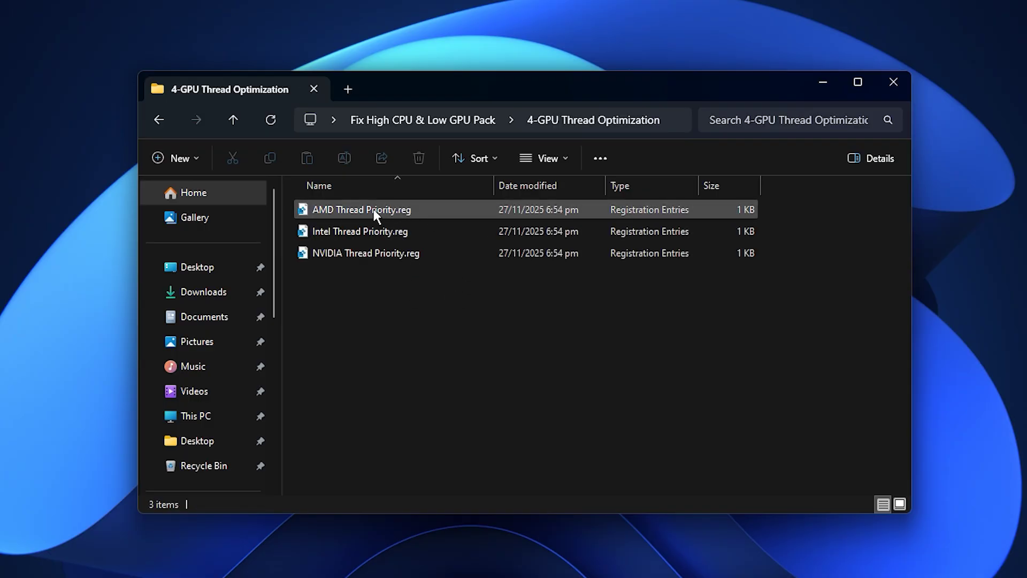
{"action": "left_click", "coordinate": [375, 214]}
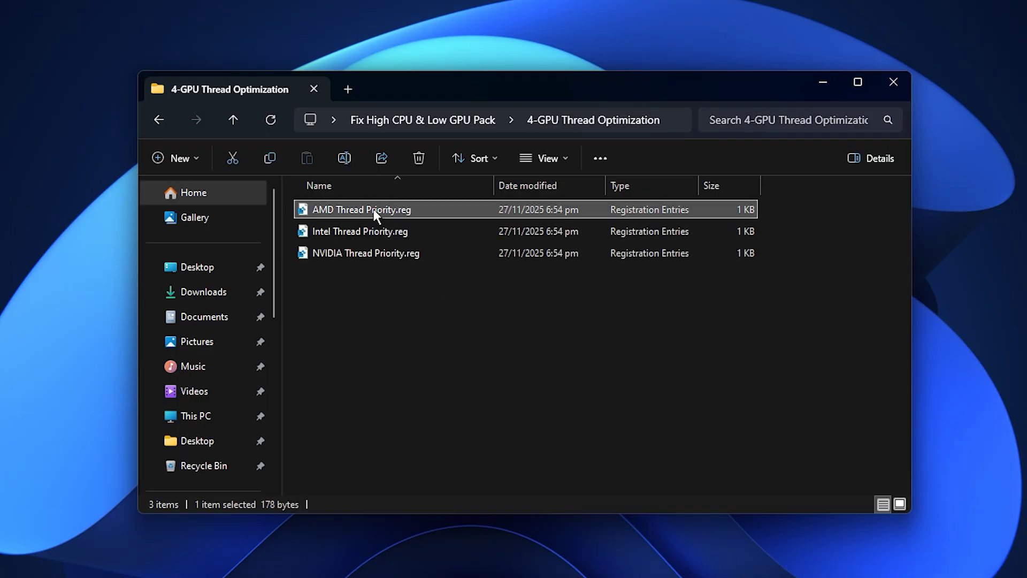
{"action": "left_click", "coordinate": [373, 226]}
{"action": "left_click", "coordinate": [372, 254]}
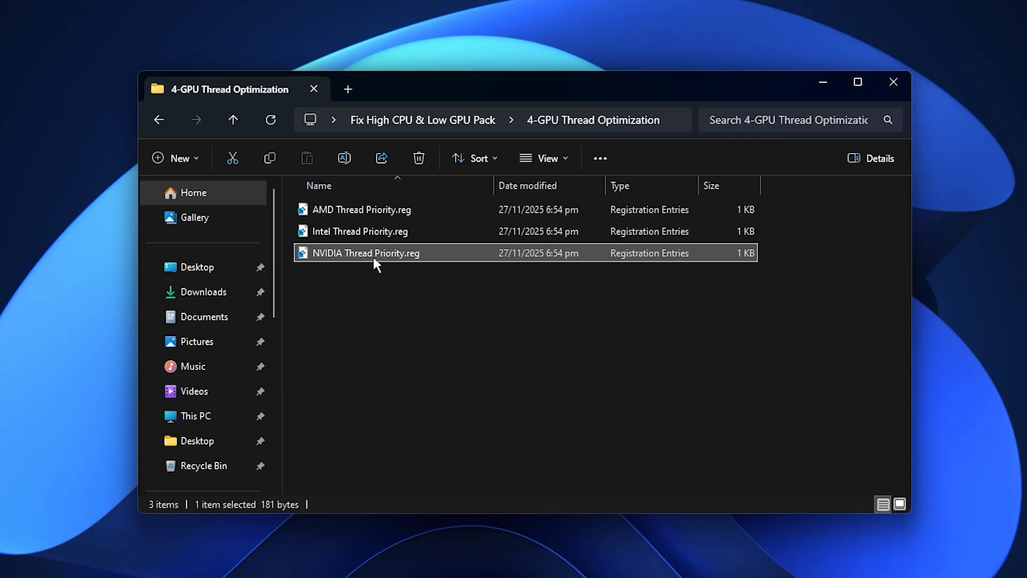
Reselect NVIDIA Thread Priority.reg, then return to the main pack folder.
{"action": "left_click", "coordinate": [391, 286]}
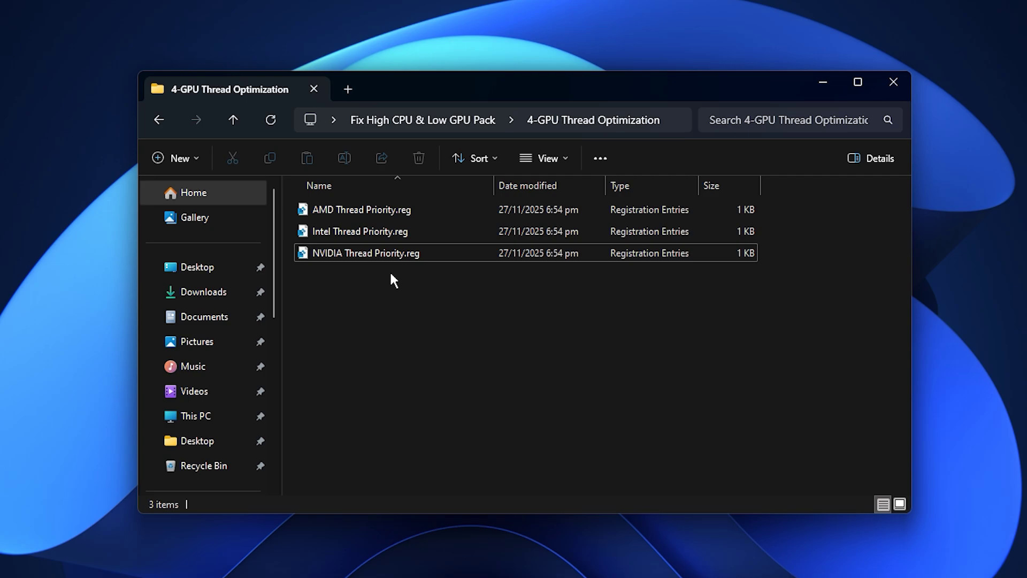
{"action": "left_click", "coordinate": [380, 255]}
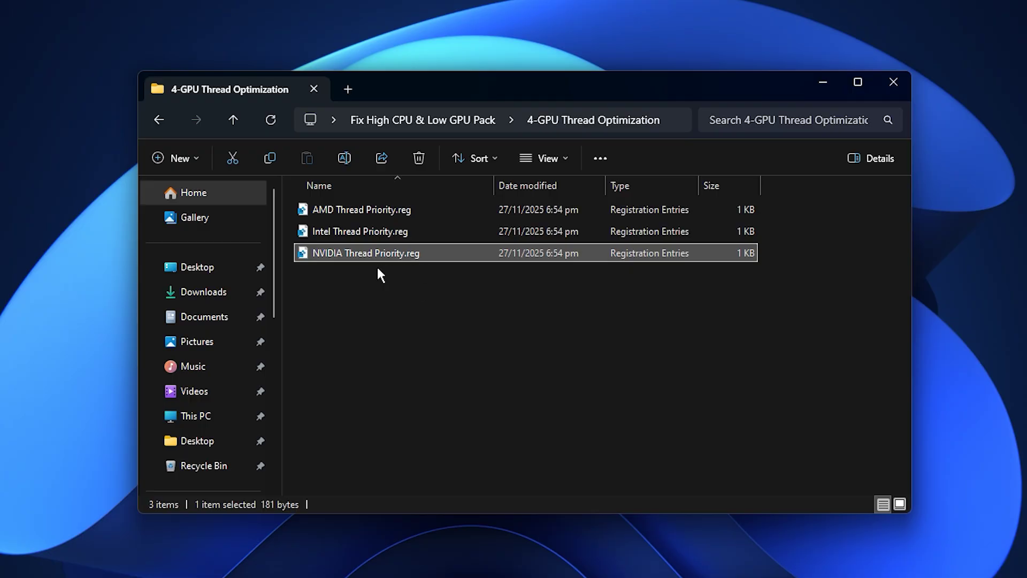
{"action": "key", "text": "BackSpace"}
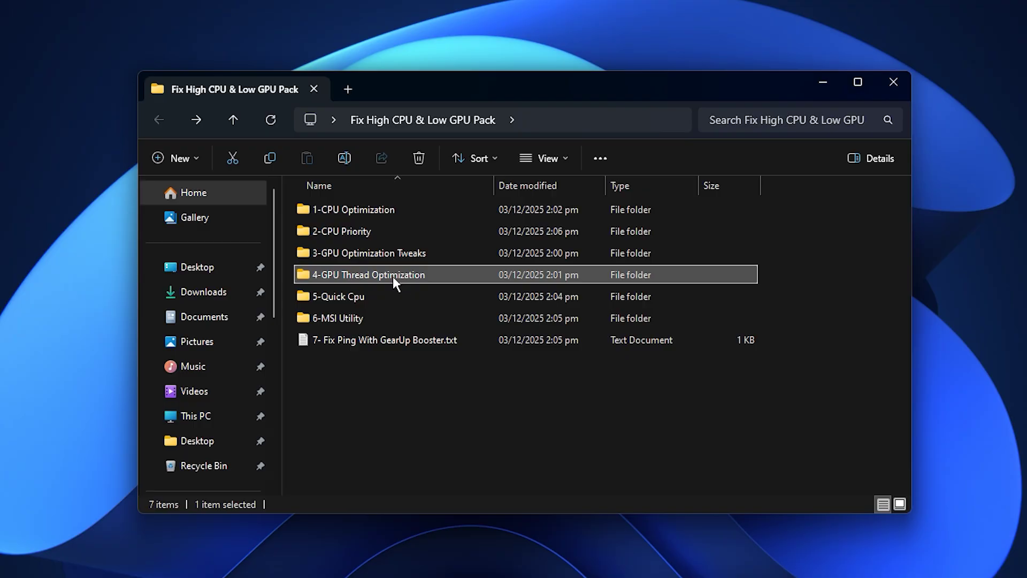
Open the 5-Quick Cpu folder and select QuickCpuSetup-4.11.0.0-x64.msi to start Quick CPU.
{"action": "double_click", "coordinate": [374, 294]}
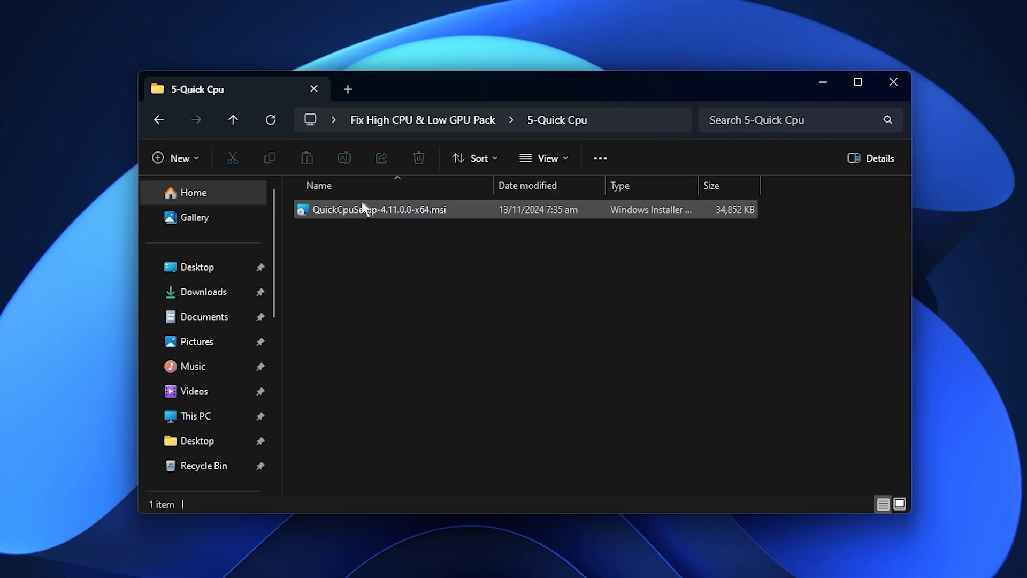
{"action": "left_click", "coordinate": [397, 209]}
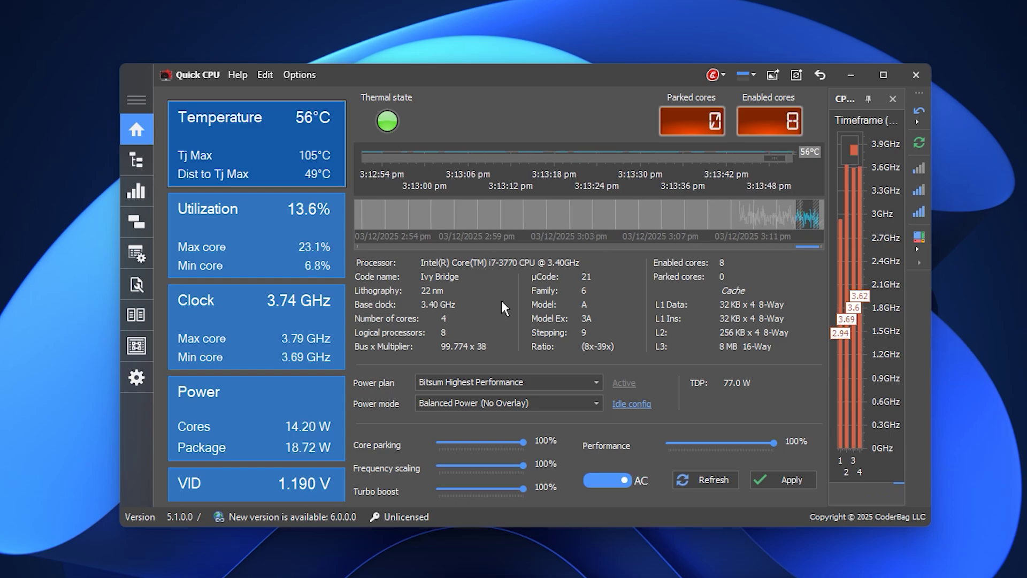
Switch Quick CPU's power plan to Ultimate Performance and show the Advanced CPU Settings page.
{"action": "left_click", "coordinate": [513, 382]}
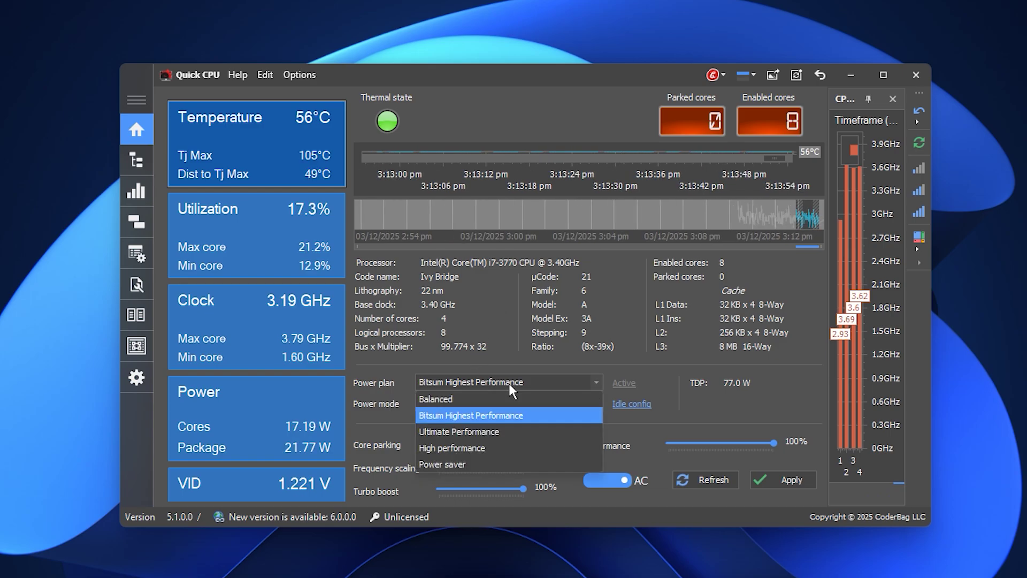
{"action": "left_click", "coordinate": [495, 430]}
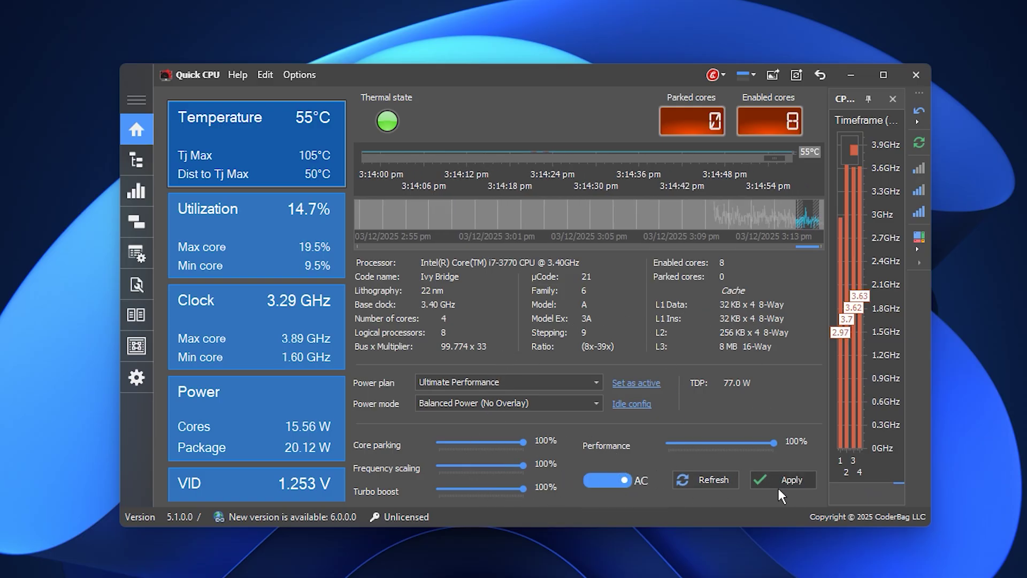
{"action": "left_click", "coordinate": [146, 353]}
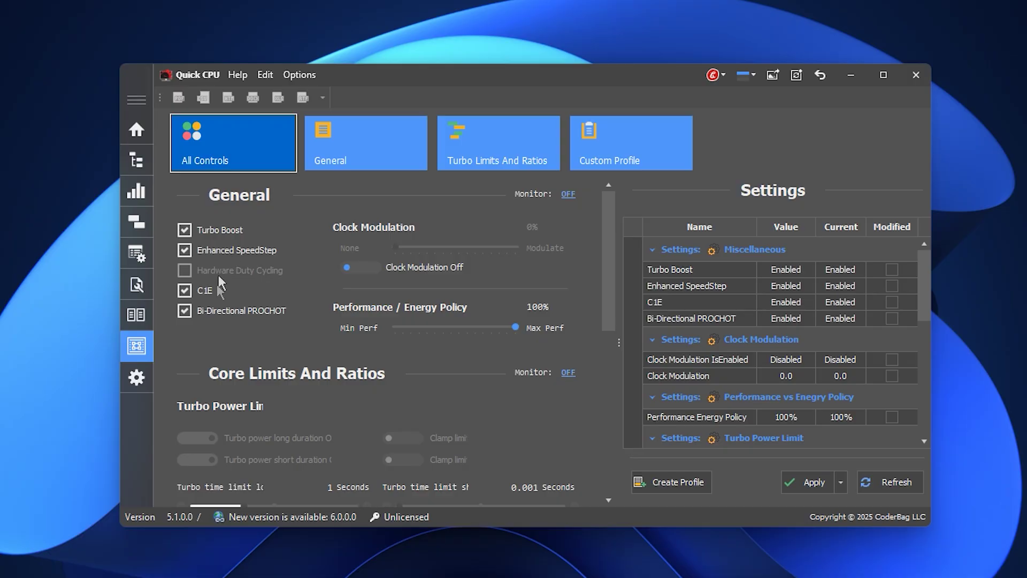
{"action": "scroll", "coordinate": [308, 417], "scroll_direction": "down", "scroll_amount": 2}
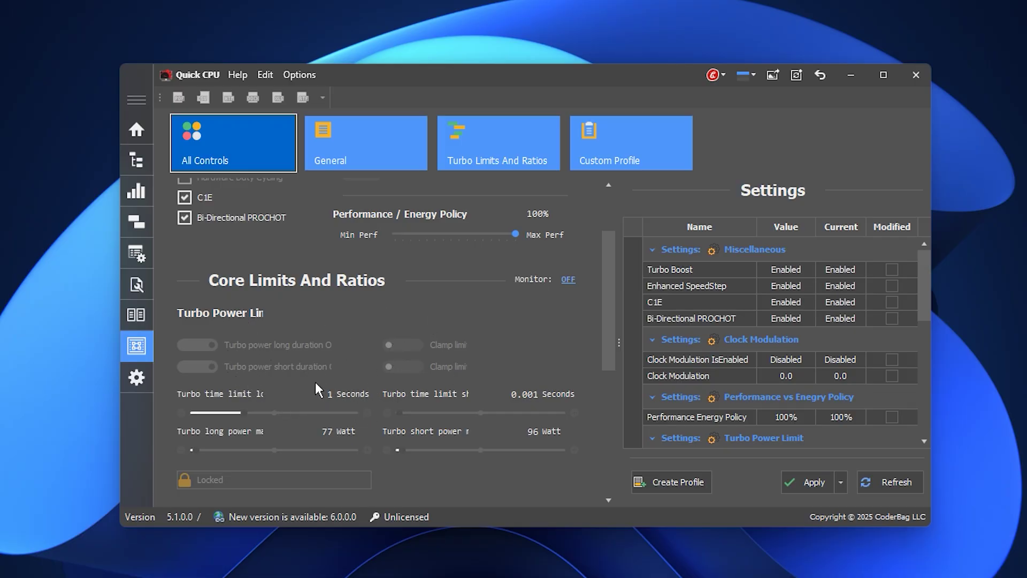
{"action": "scroll", "coordinate": [319, 389], "scroll_direction": "up", "scroll_amount": 3}
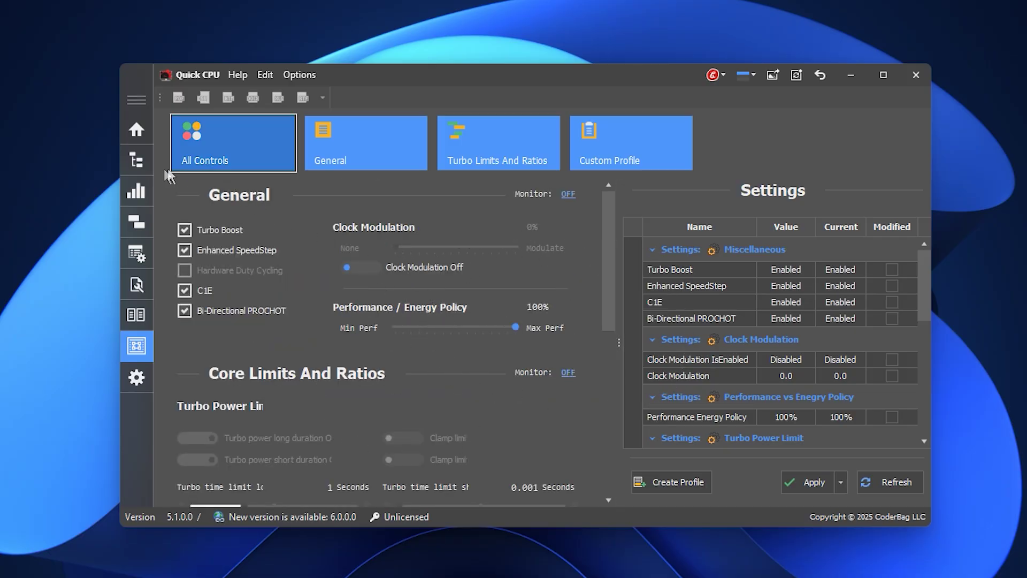
Return Quick CPU to its Home dashboard, minimise it, and go back to the Fix High CPU & Low GPU Pack folder.
{"action": "left_click", "coordinate": [142, 135]}
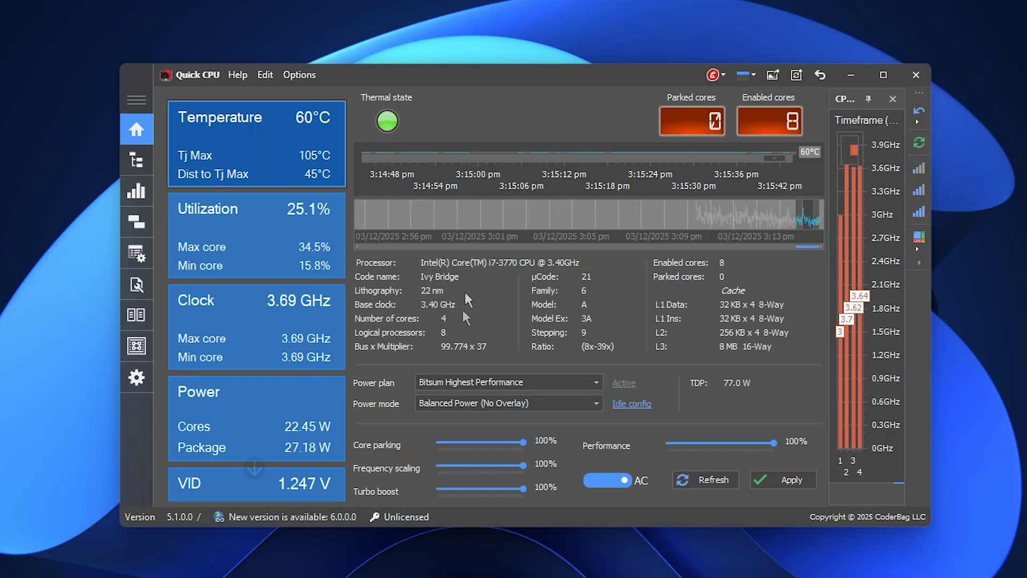
{"action": "left_click", "coordinate": [850, 75]}
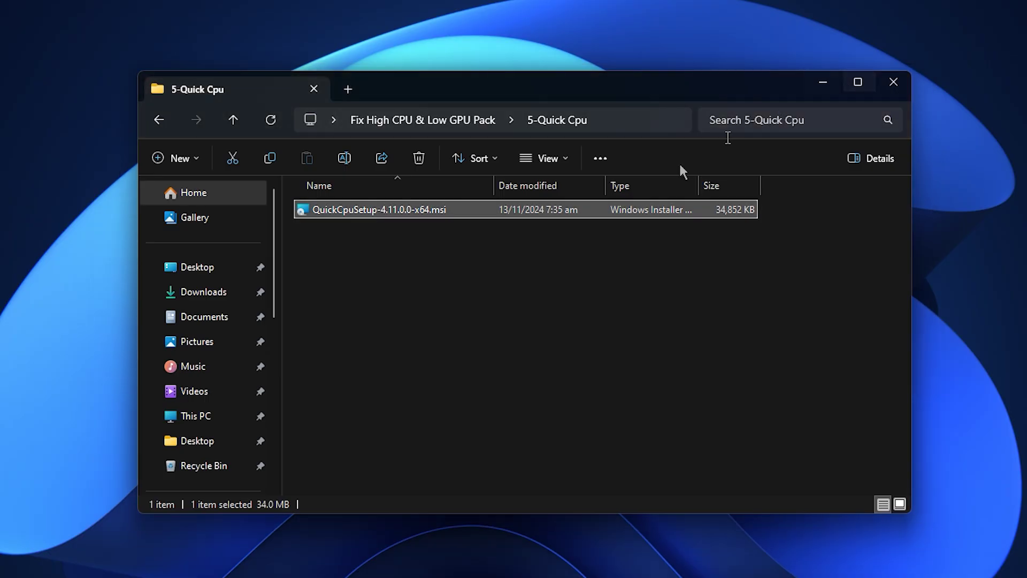
{"action": "left_click", "coordinate": [497, 315]}
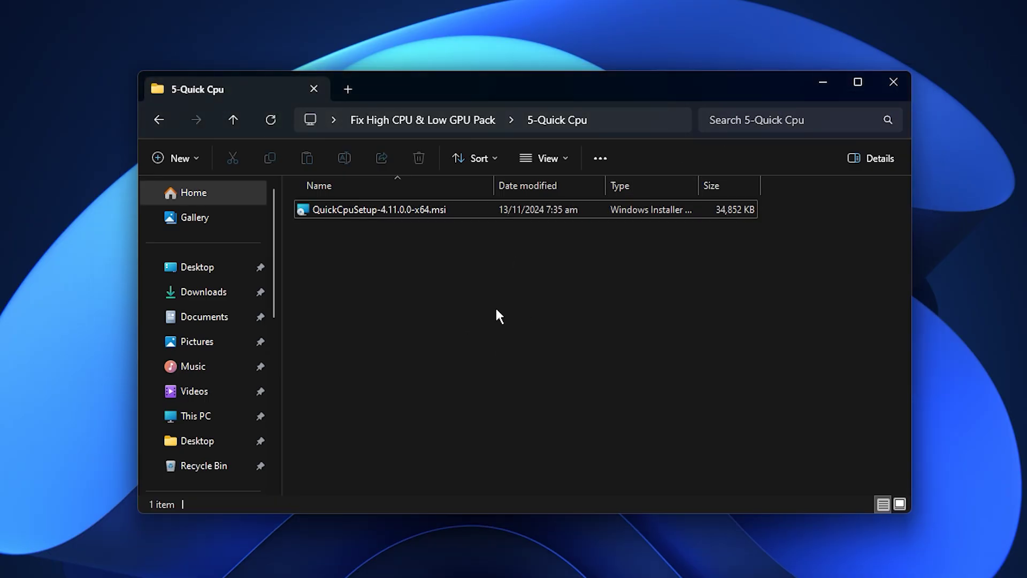
{"action": "key", "text": "alt+Left"}
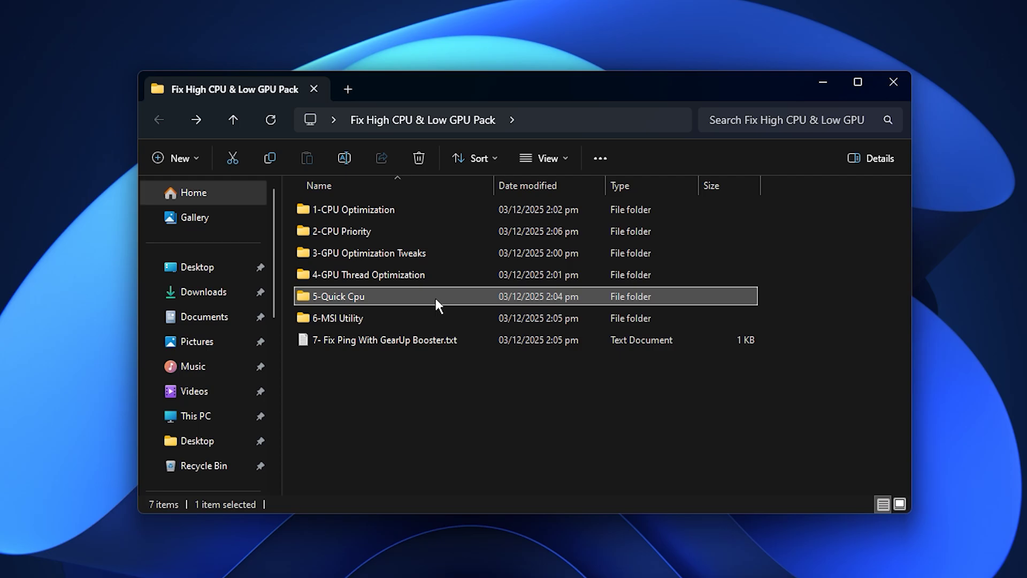
Run MSI_util_v3.exe from 6-MSI Utility as administrator and drag its window fully into view.
{"action": "double_click", "coordinate": [410, 323]}
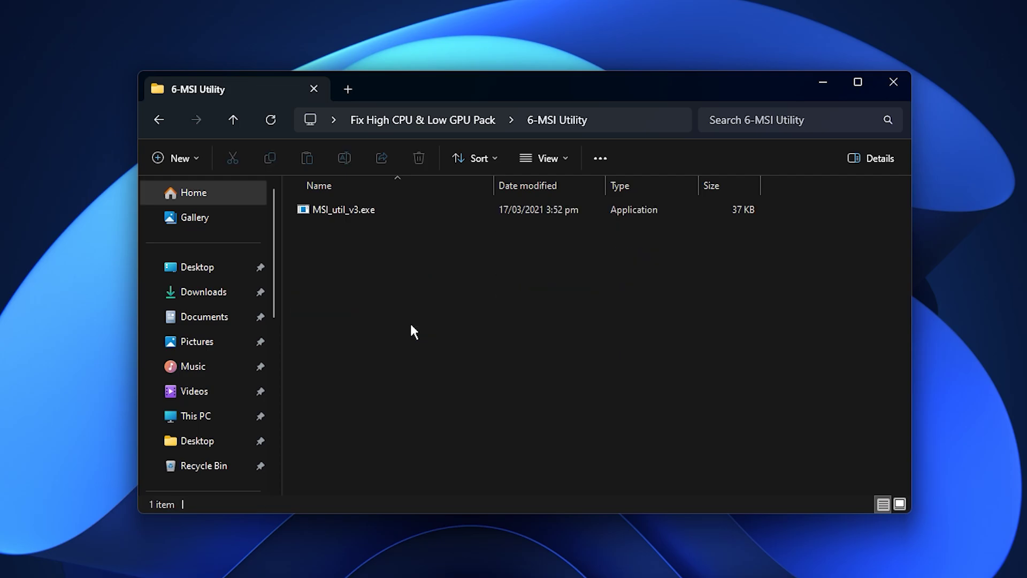
{"action": "left_click", "coordinate": [351, 207]}
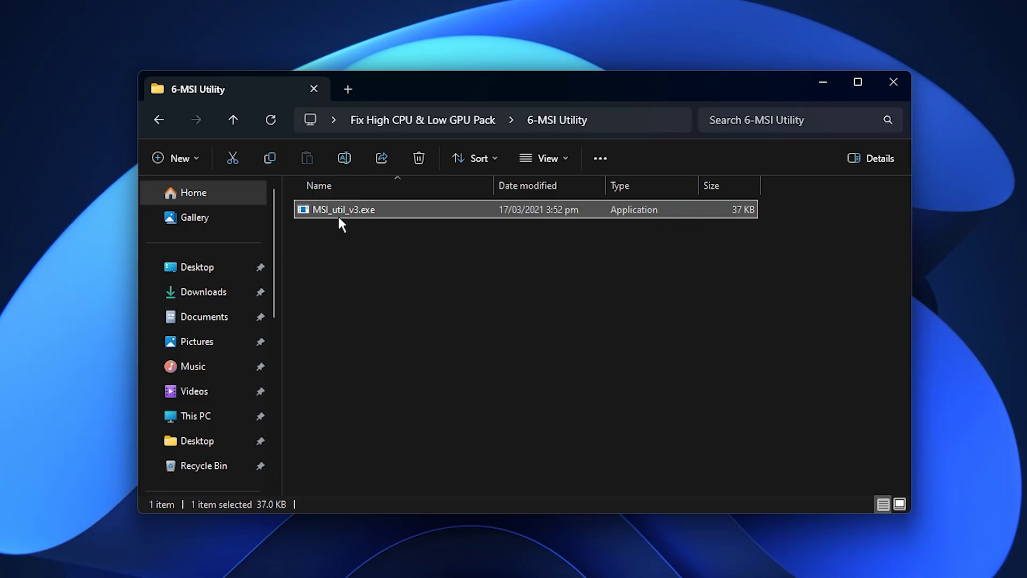
{"action": "right_click", "coordinate": [336, 213]}
{"action": "left_click", "coordinate": [397, 313]}
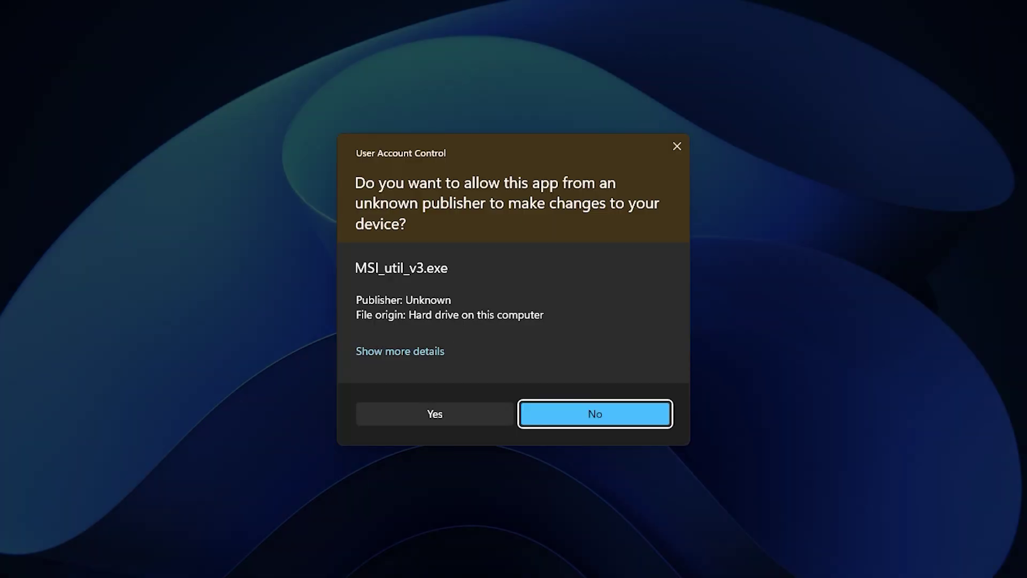
{"action": "left_click", "coordinate": [460, 416]}
{"action": "left_click_drag", "start_coordinate": [185, 25], "coordinate": [481, 92]}
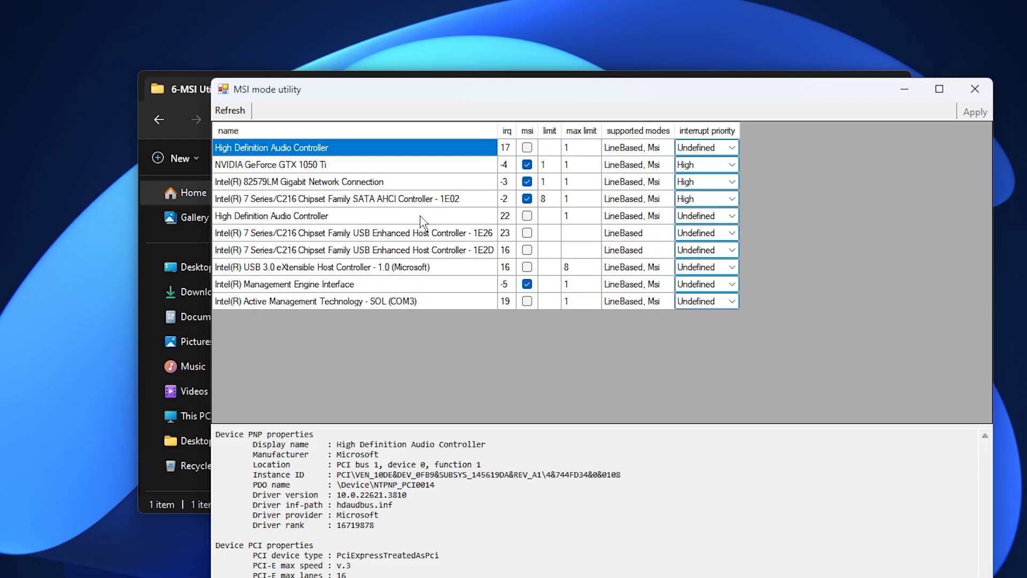
Select the NVIDIA GeForce GTX 1050 Ti row to view its MSI mode and priority details.
{"action": "left_click", "coordinate": [342, 167]}
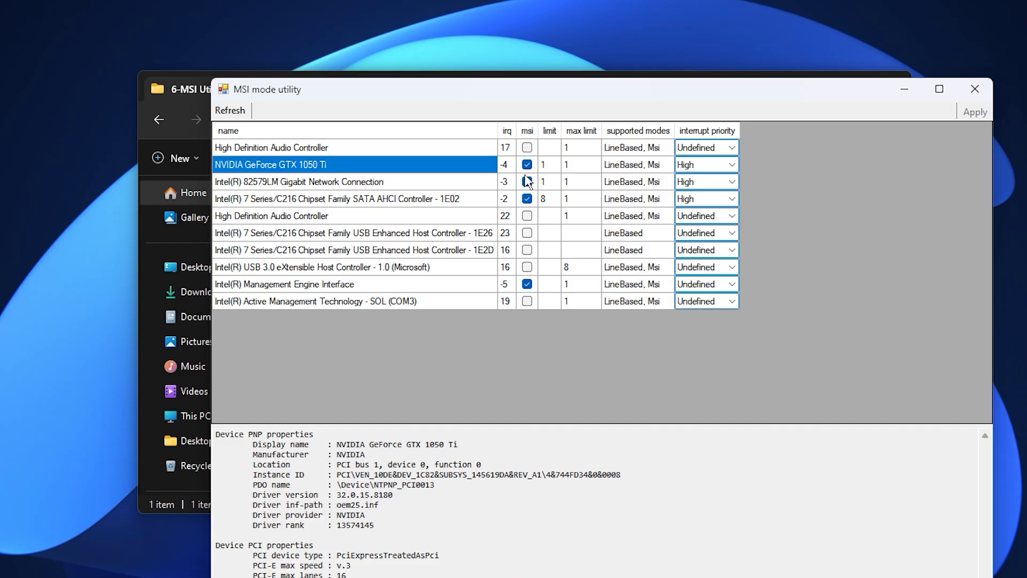
Set the GTX 1050 Ti's interrupt priority to High and minimise the MSI utility.
{"action": "left_click", "coordinate": [730, 166]}
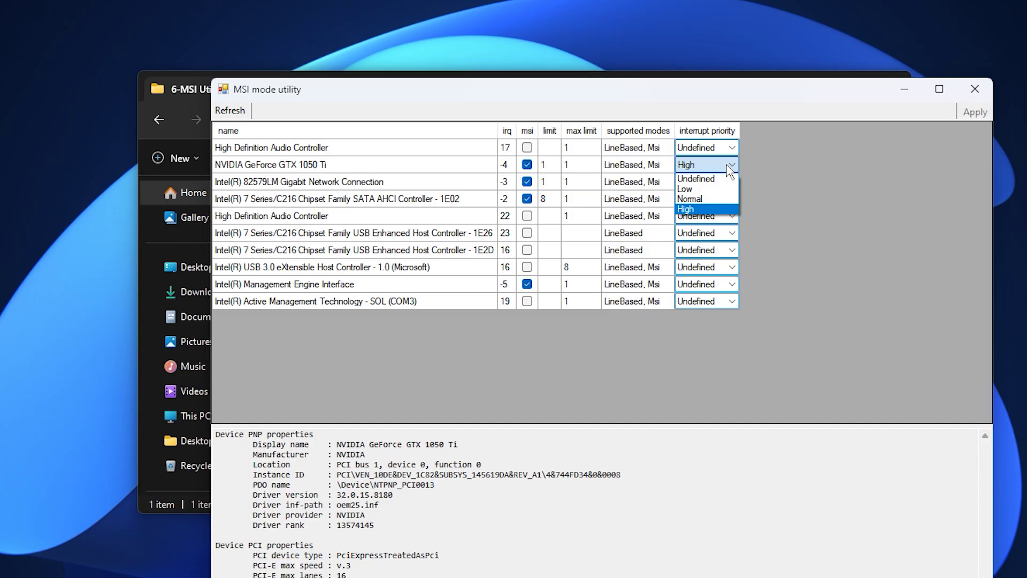
{"action": "left_click", "coordinate": [716, 209]}
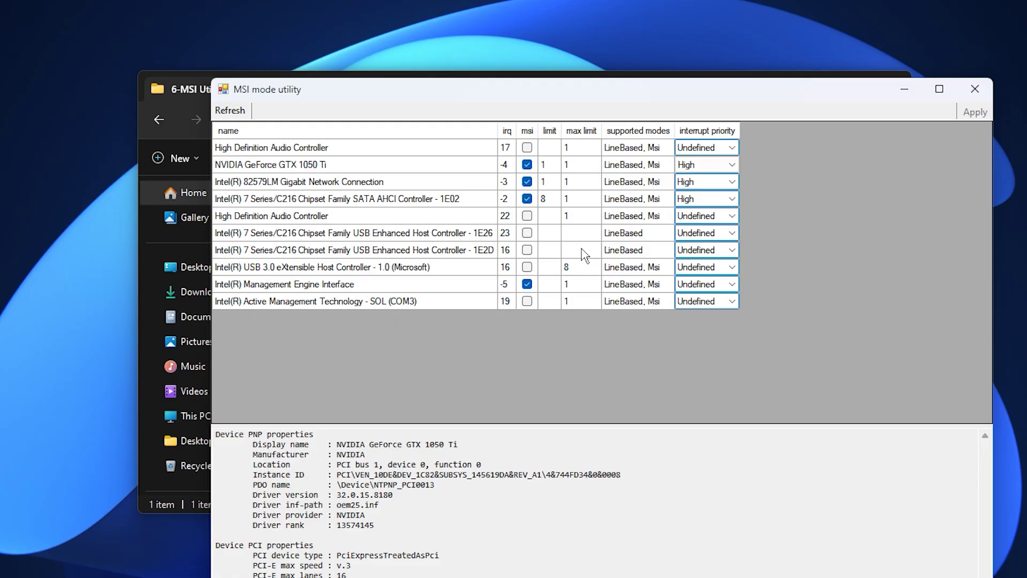
{"action": "left_click", "coordinate": [902, 91]}
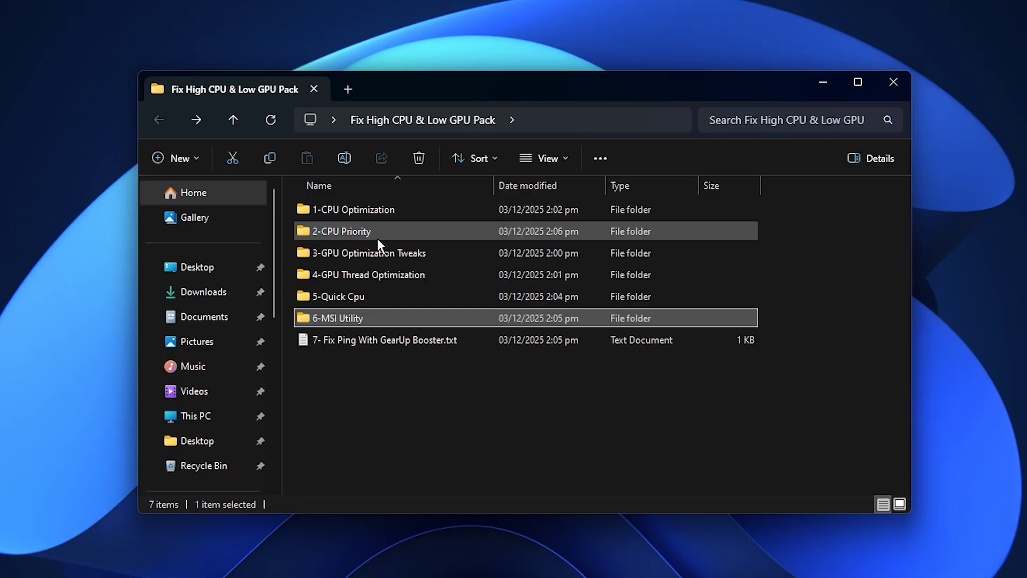
Open '7- Fix Ping With GearUp Booster.txt' in Notepad and select its GearUpBooster download link.
{"action": "left_click", "coordinate": [383, 342]}
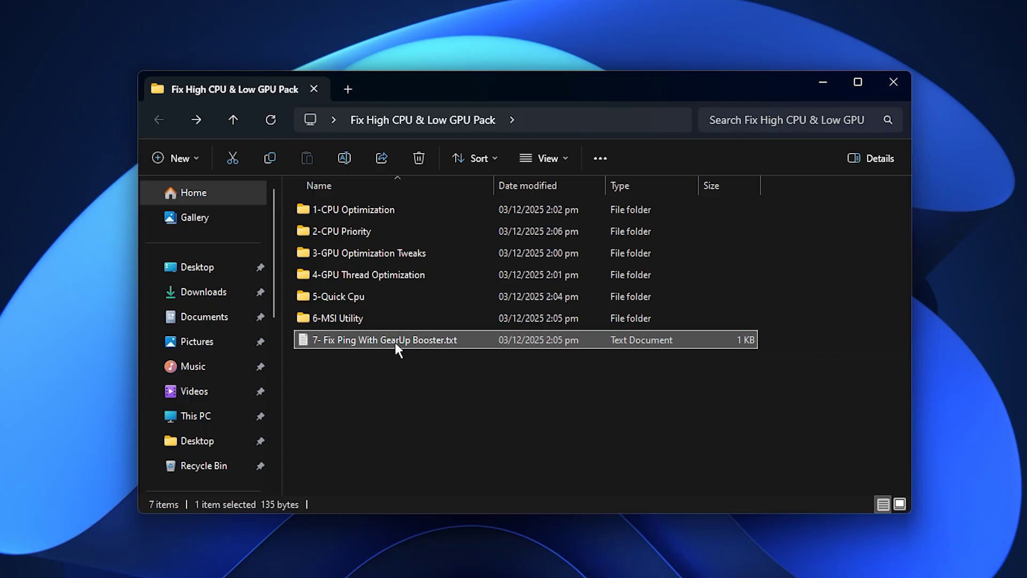
{"action": "double_click", "coordinate": [395, 342]}
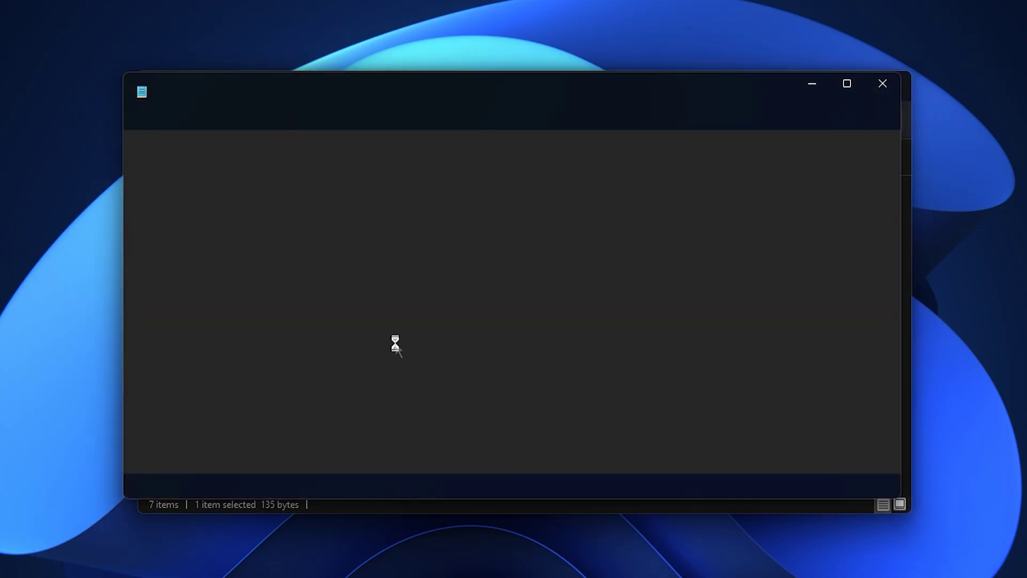
{"action": "left_click", "coordinate": [728, 184]}
{"action": "left_click_drag", "start_coordinate": [728, 185], "coordinate": [340, 185]}
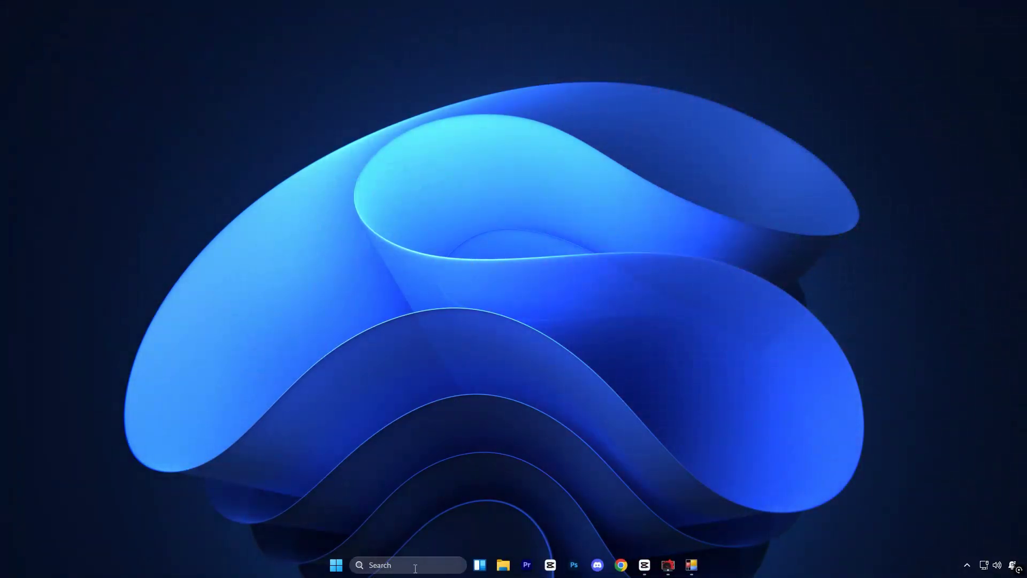
Search Windows and launch System Configuration.
{"action": "left_click", "coordinate": [414, 567]}
{"action": "type", "text": "steam"}
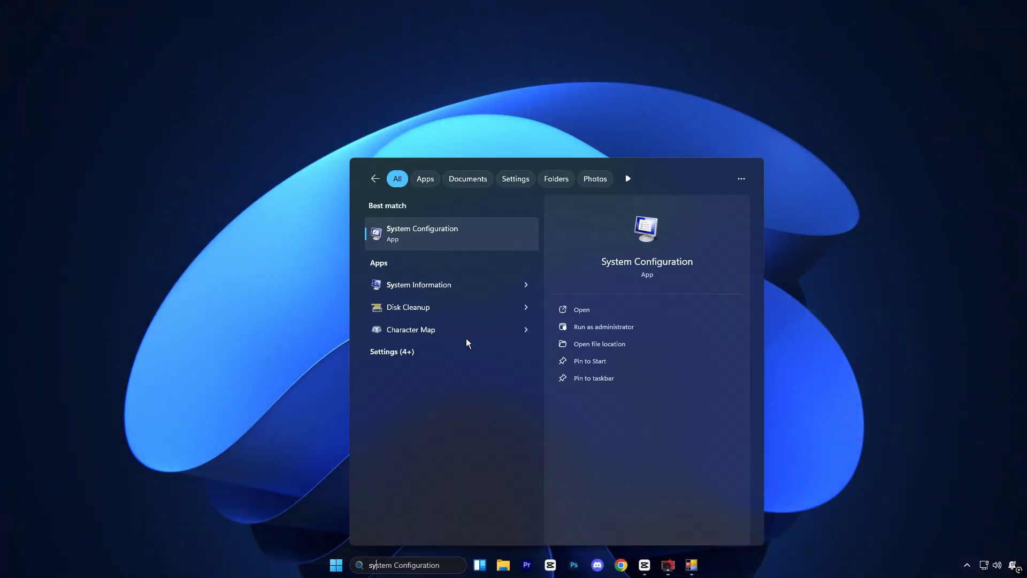
{"action": "left_click", "coordinate": [441, 235]}
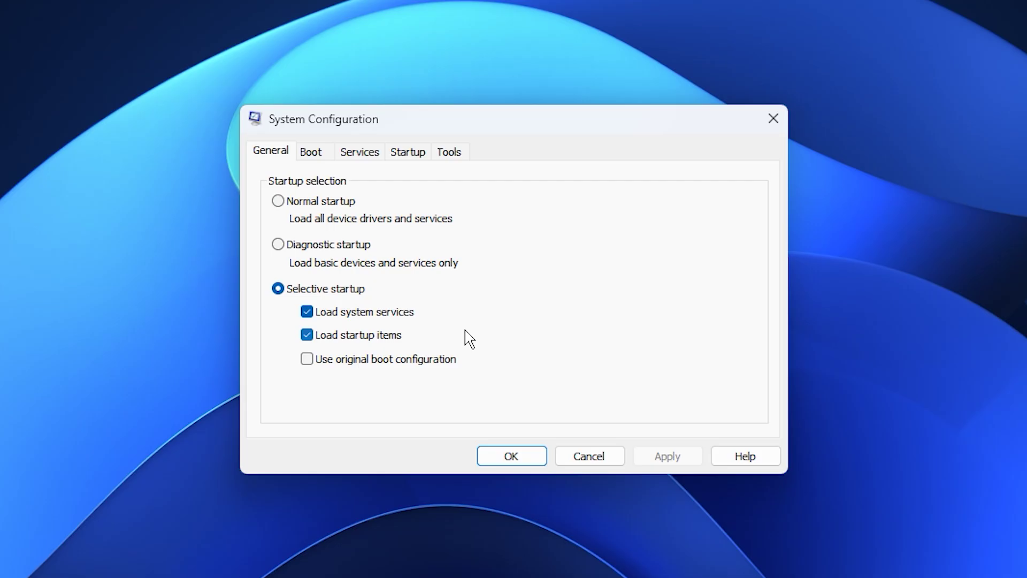
In Boot advanced options, enable Number of processors set to 8 and confirm.
{"action": "left_click", "coordinate": [315, 156]}
{"action": "left_click", "coordinate": [322, 295]}
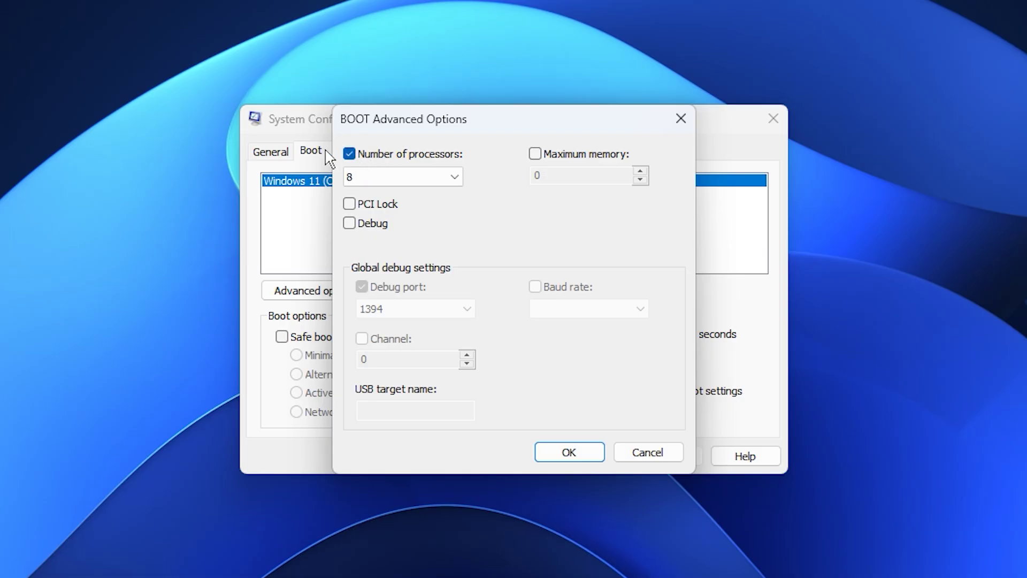
{"action": "left_click", "coordinate": [350, 156]}
{"action": "left_click", "coordinate": [350, 157]}
{"action": "left_click", "coordinate": [415, 177]}
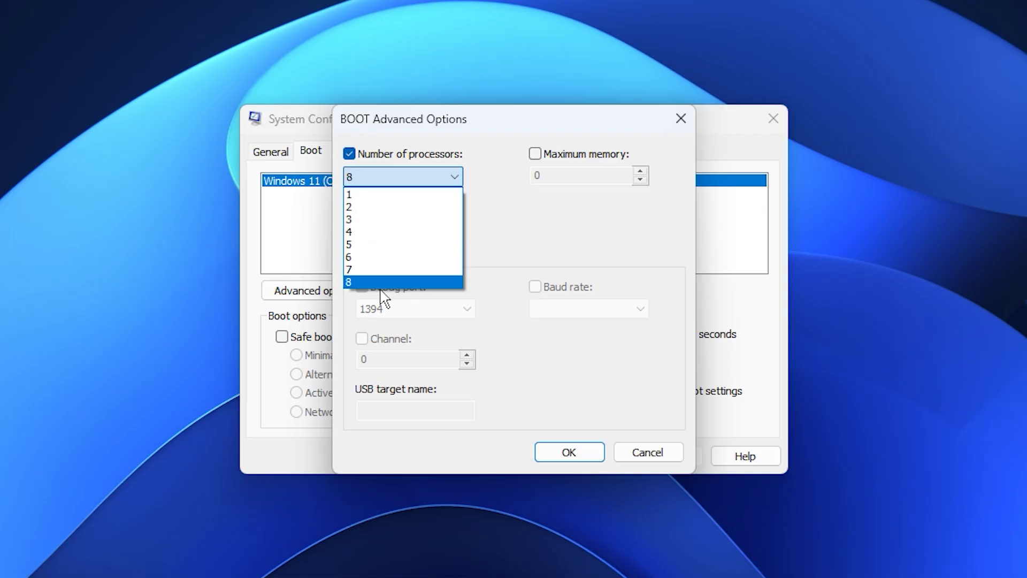
{"action": "left_click", "coordinate": [399, 283]}
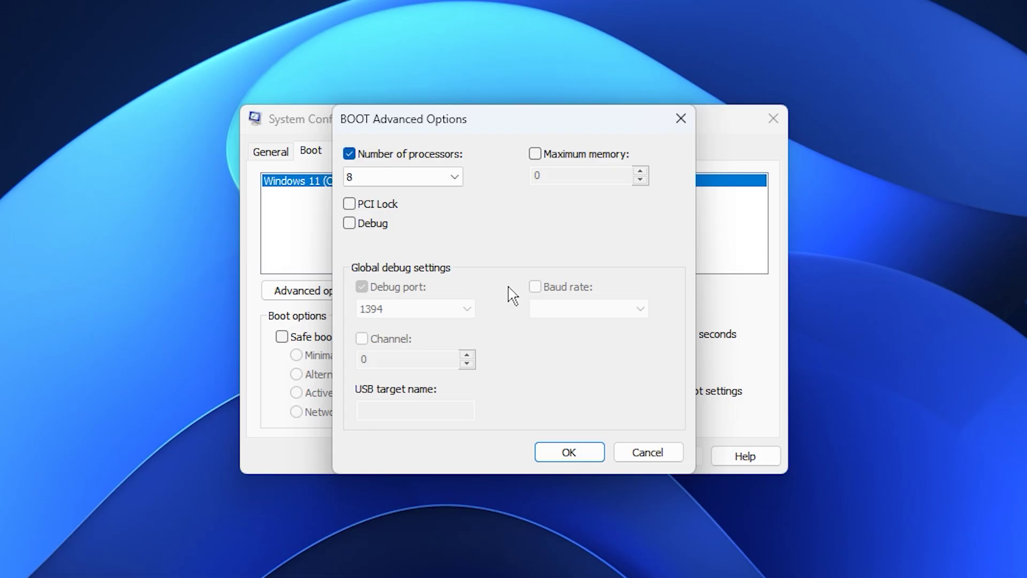
{"action": "left_click", "coordinate": [572, 452]}
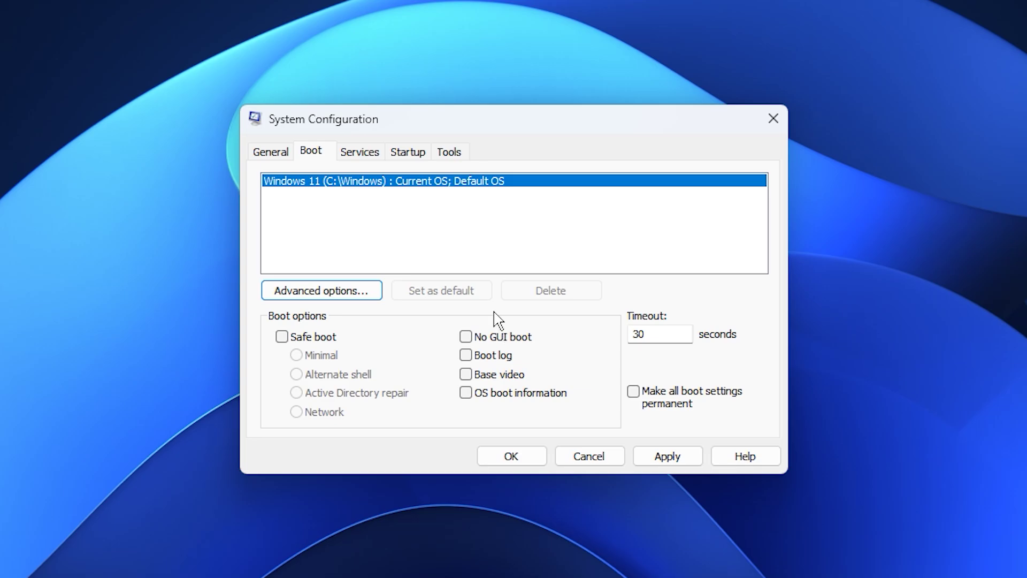
Hide all Microsoft services on the Services tab and scroll through the remaining third-party services.
{"action": "left_click", "coordinate": [364, 160]}
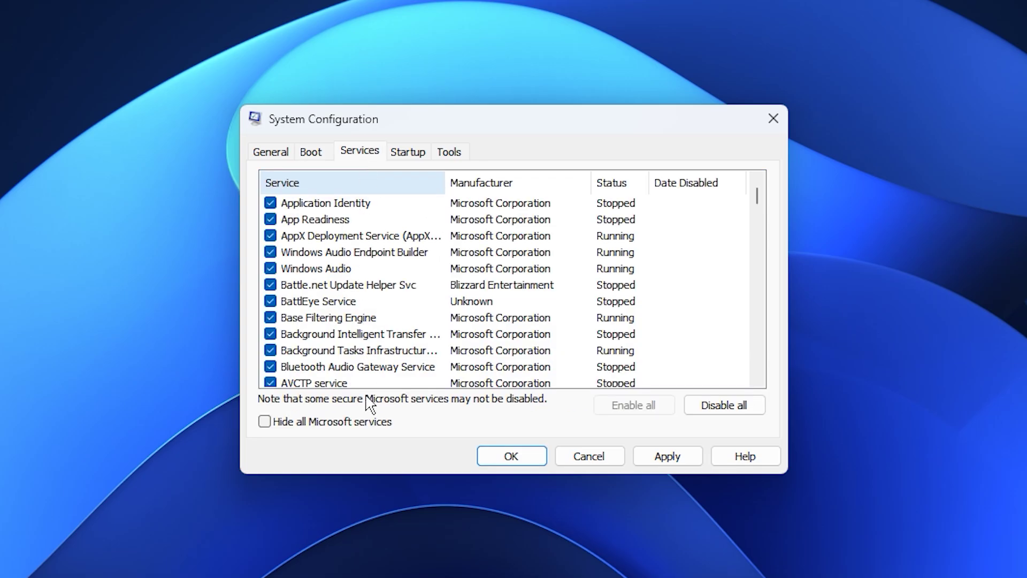
{"action": "left_click", "coordinate": [265, 423]}
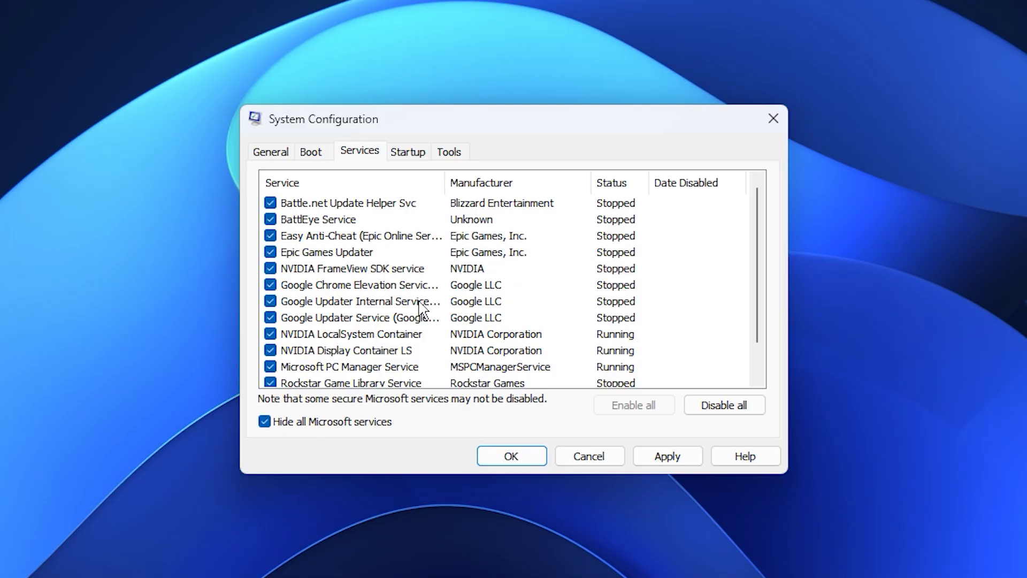
{"action": "scroll", "coordinate": [431, 309], "scroll_direction": "down", "scroll_amount": 1}
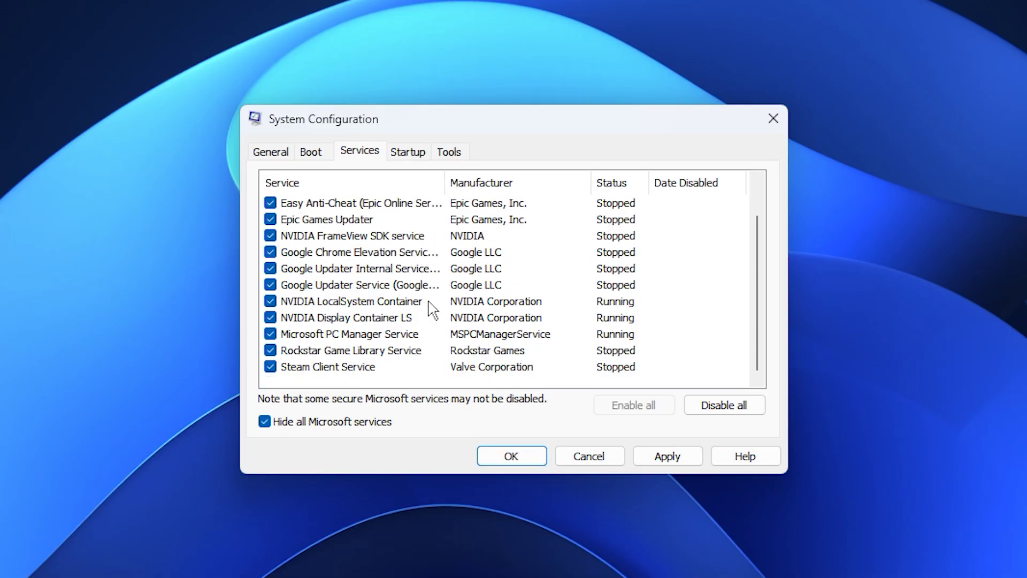
{"action": "scroll", "coordinate": [433, 309], "scroll_direction": "up", "scroll_amount": 1}
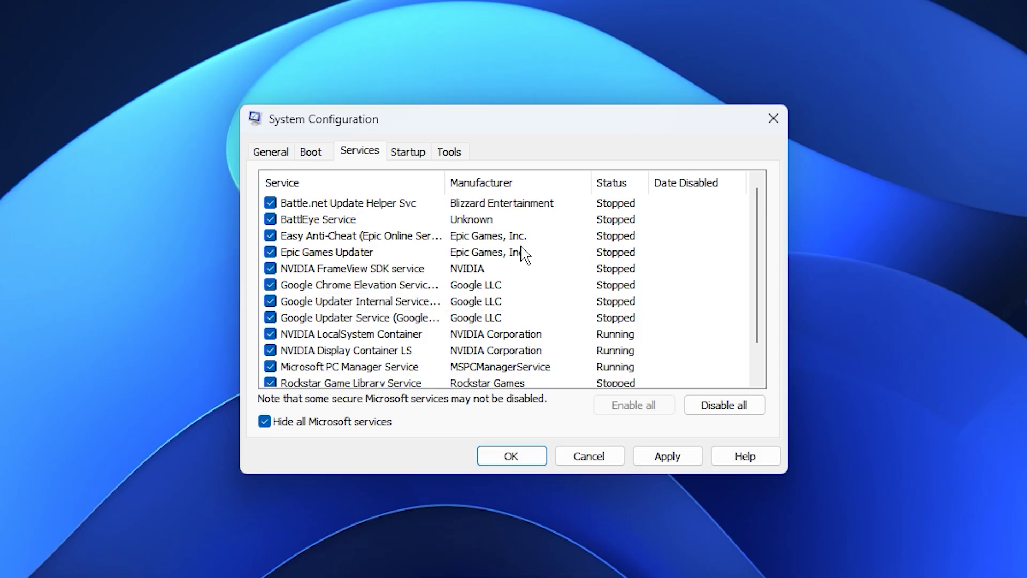
{"action": "scroll", "coordinate": [429, 317], "scroll_direction": "down", "scroll_amount": 1}
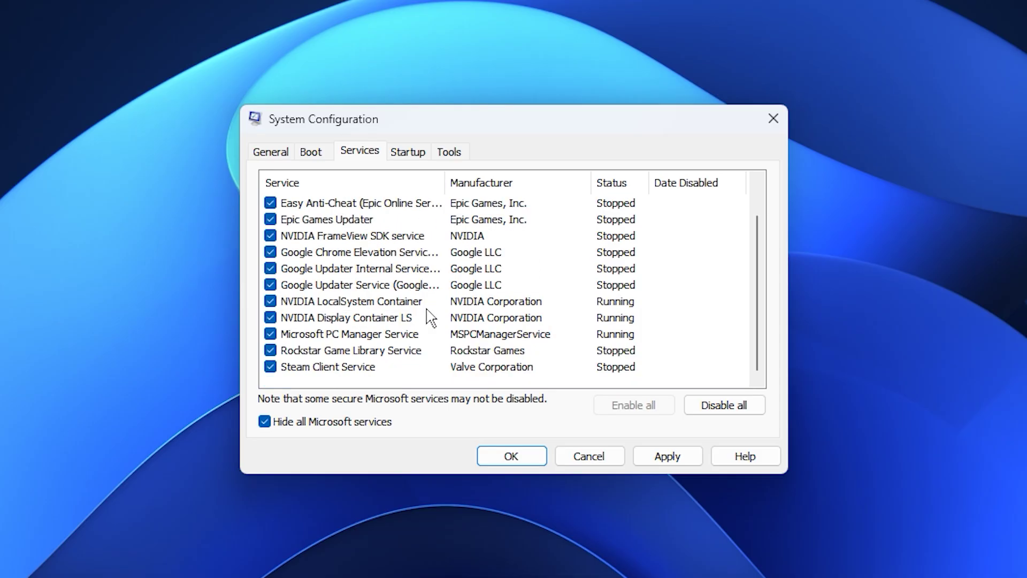
{"action": "scroll", "coordinate": [371, 353], "scroll_direction": "up", "scroll_amount": 1}
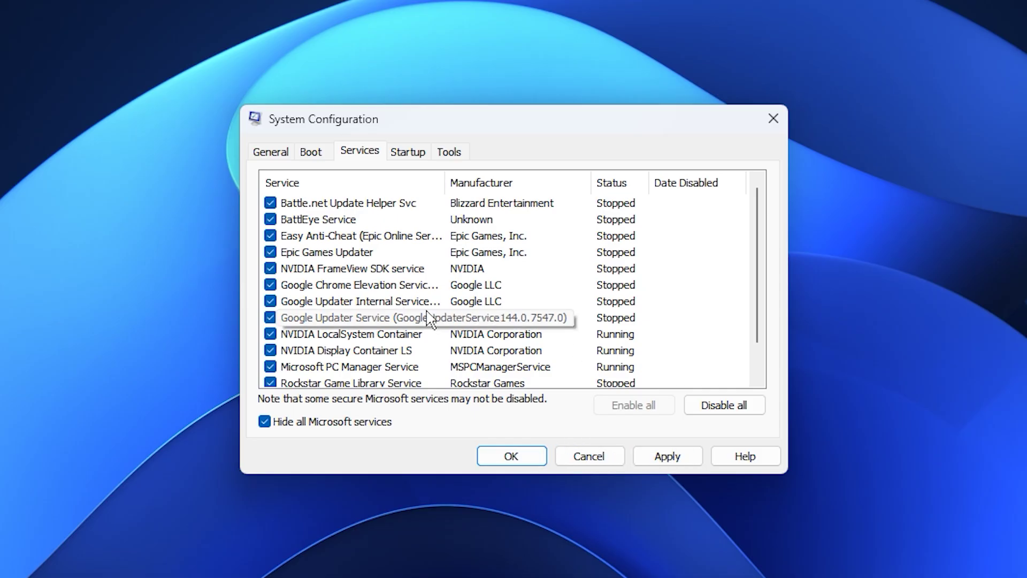
{"action": "scroll", "coordinate": [425, 327], "scroll_direction": "down", "scroll_amount": 1}
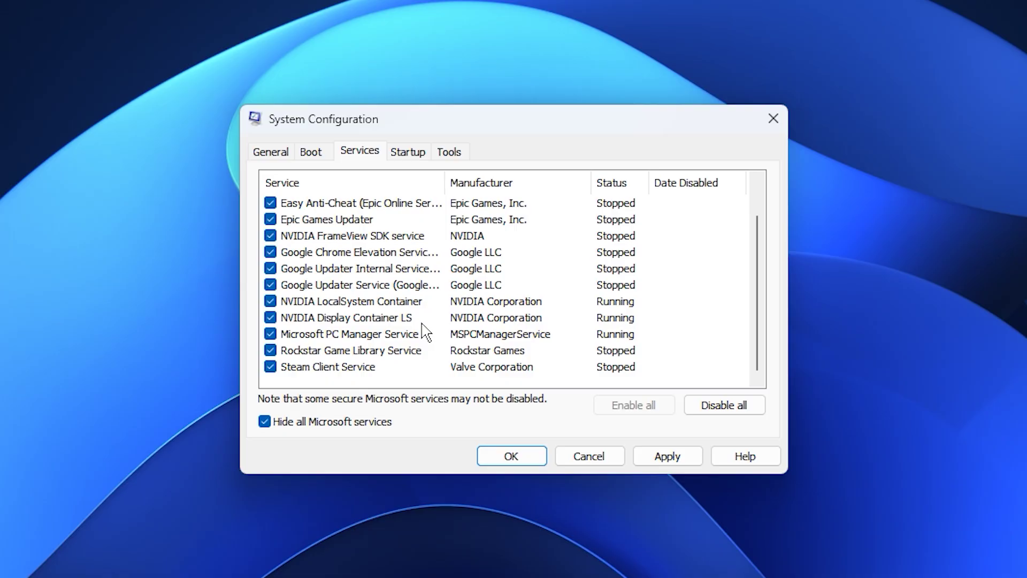
{"action": "scroll", "coordinate": [425, 332], "scroll_direction": "up", "scroll_amount": 1}
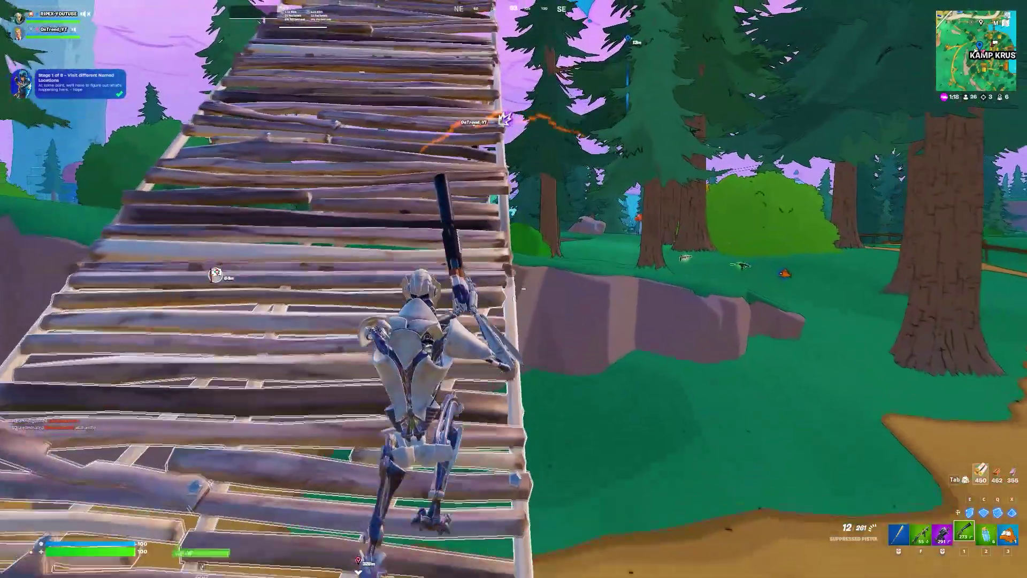
Run to the Kamp Krusty cabins, swapping the pistol for the suppressed assault rifle and reloading.
{"action": "key", "text": "w"}
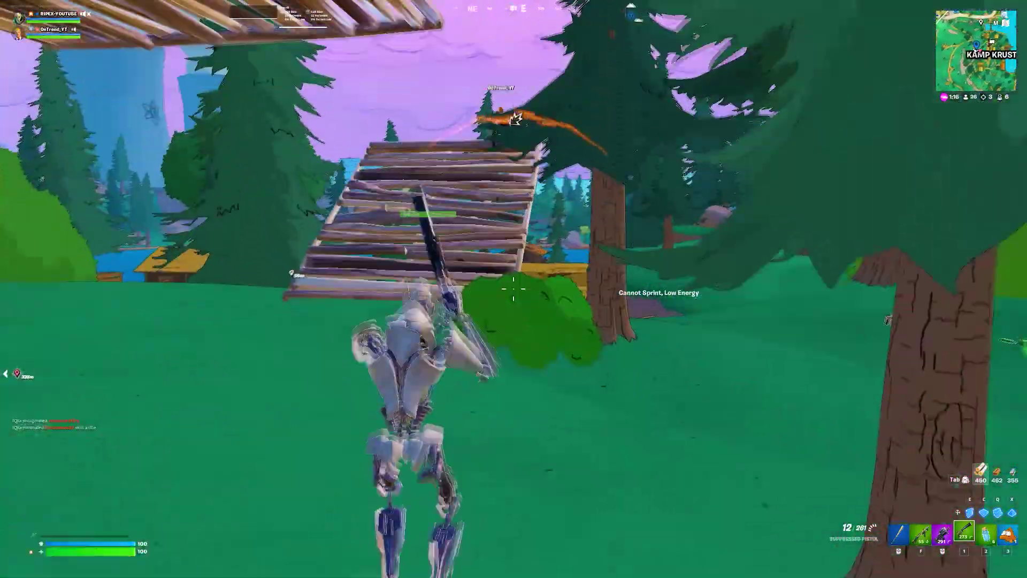
{"action": "key", "text": "w"}
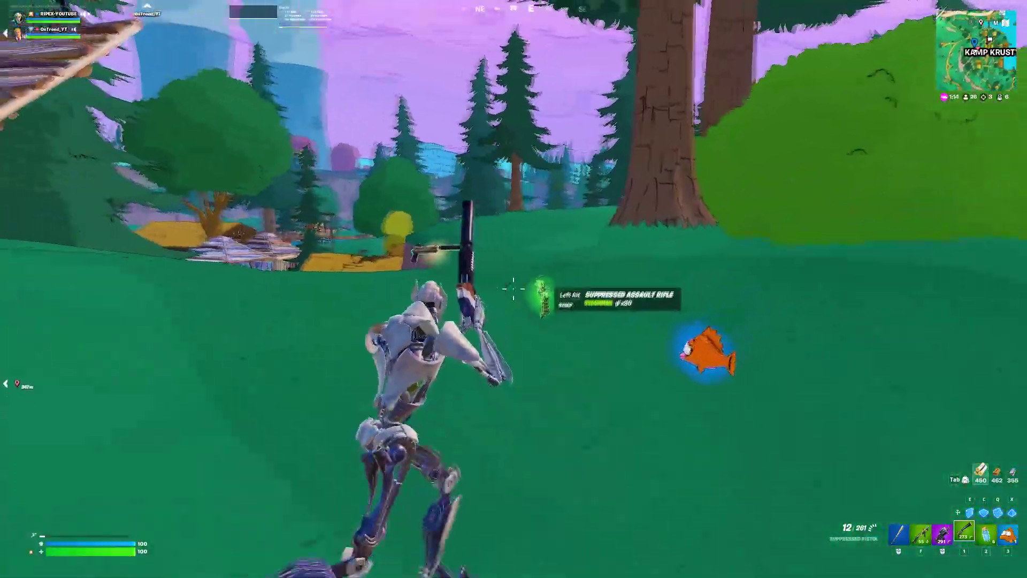
{"action": "key", "text": "e"}
{"action": "key", "text": "w"}
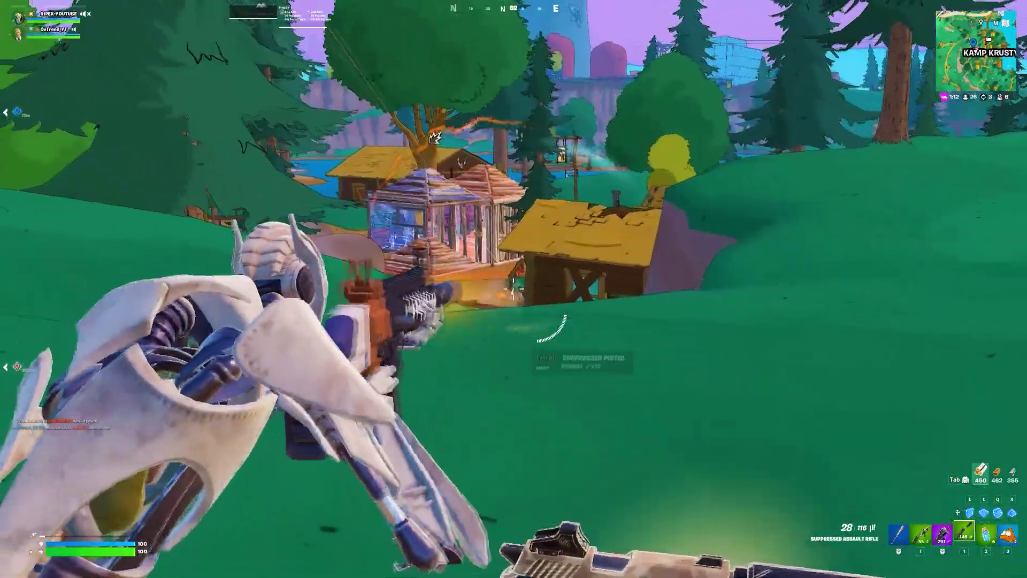
{"action": "key", "text": "w"}
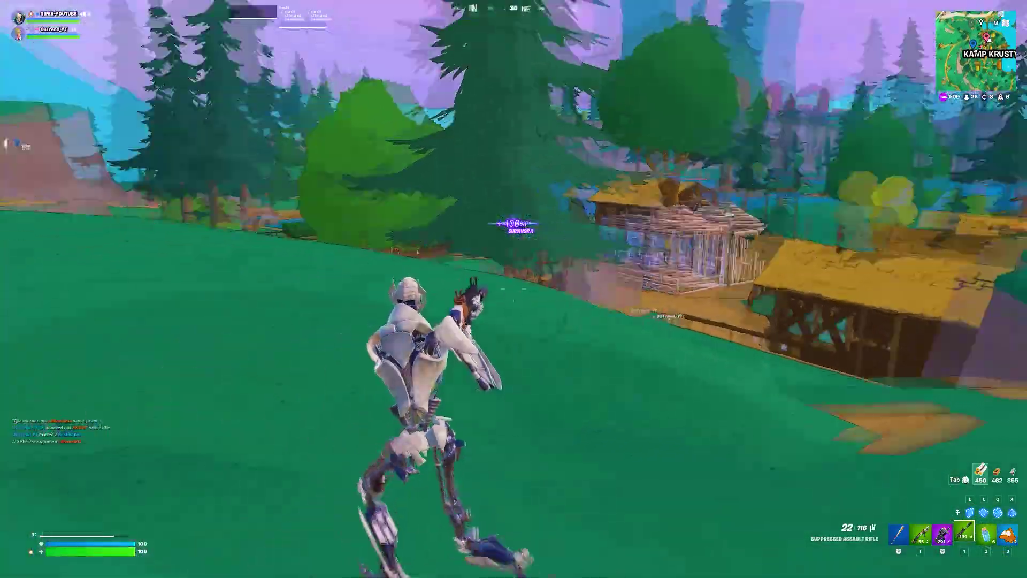
{"action": "key", "text": "w"}
{"action": "key", "text": "r"}
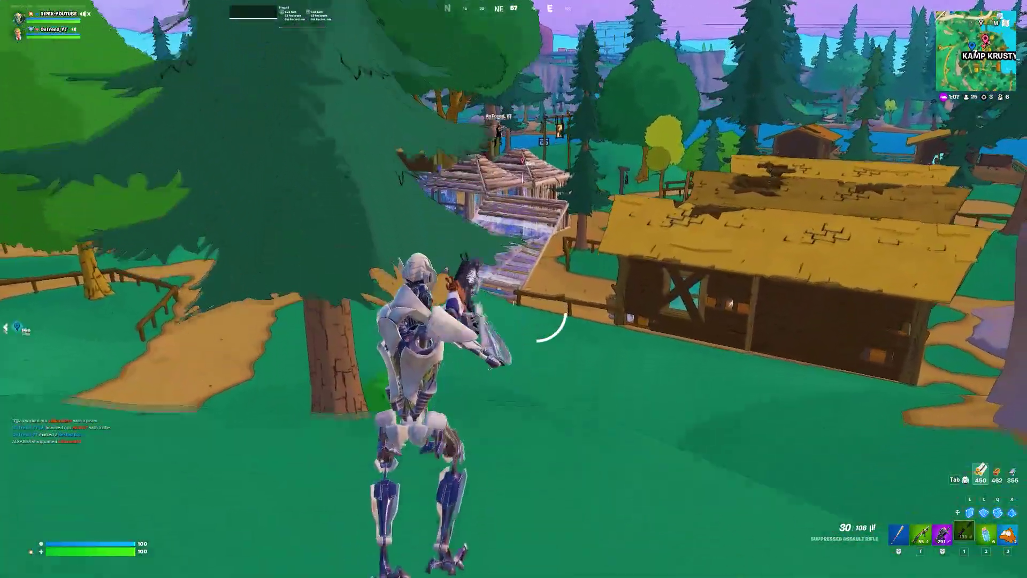
{"action": "key", "text": "w"}
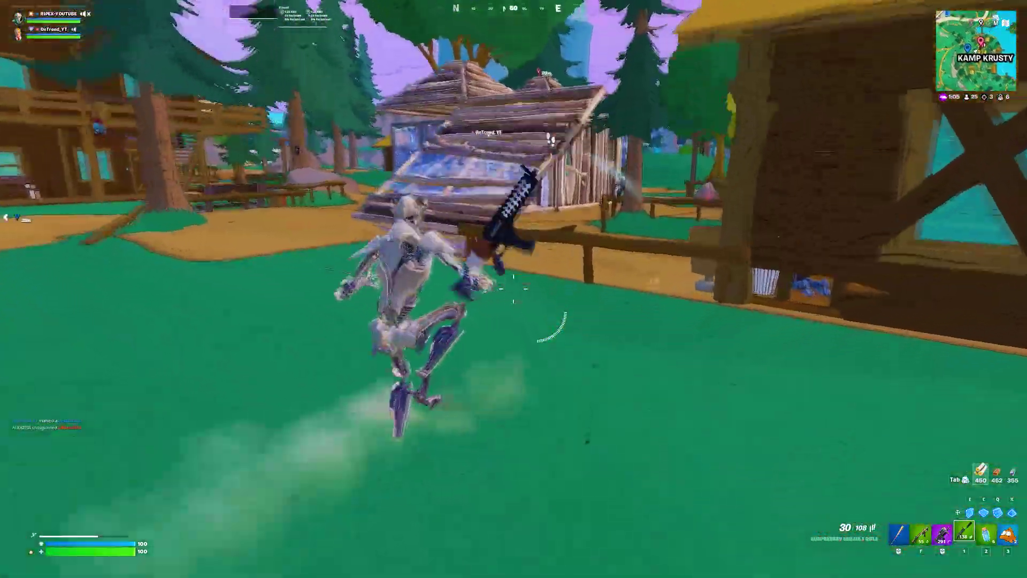
Switch to the purple SMG and eliminate the enemy near the cabins.
{"action": "key", "text": "w"}
{"action": "left_click", "coordinate": [514, 289]}
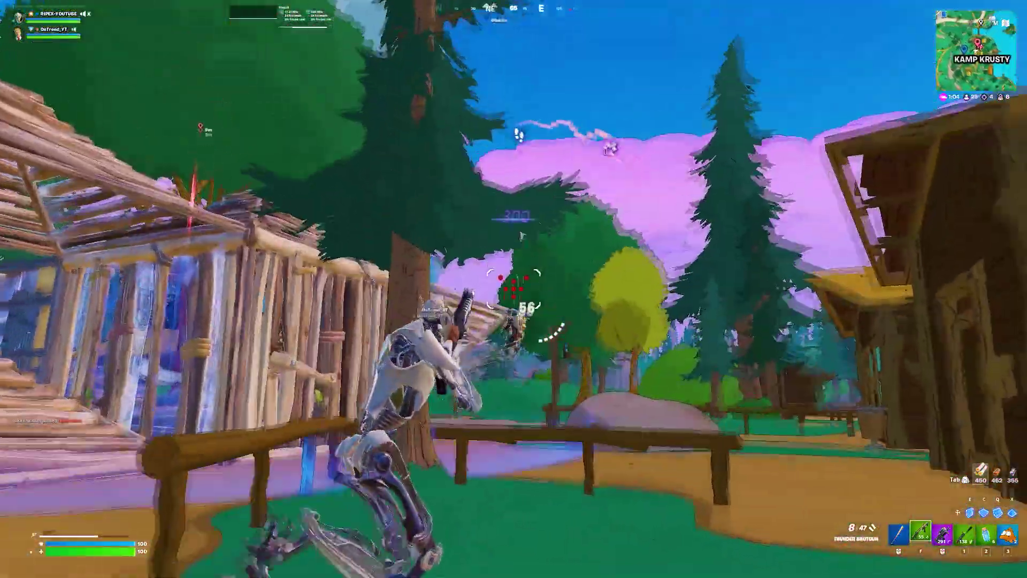
{"action": "key", "text": "w"}
{"action": "key", "text": "1"}
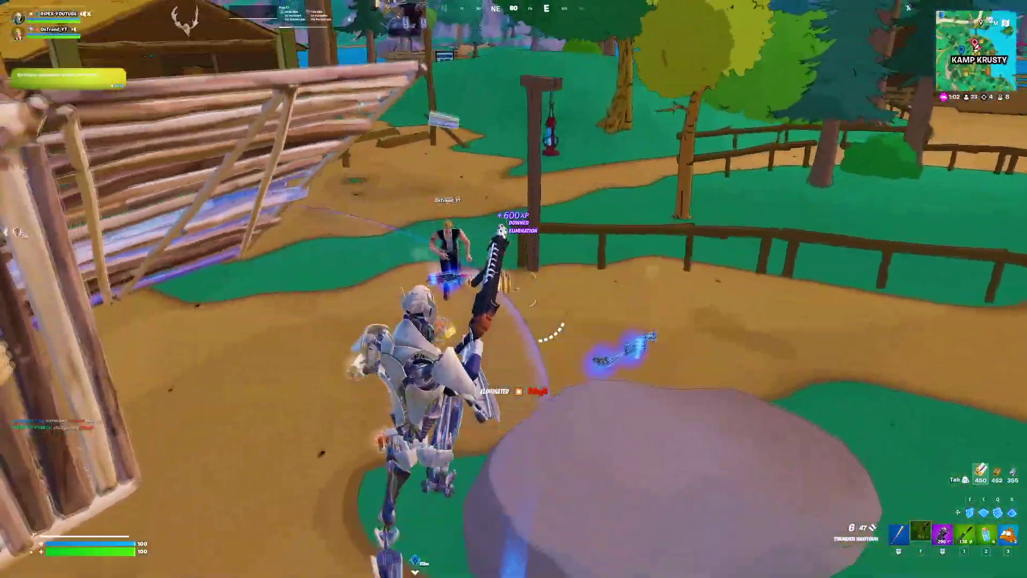
Build a wooden wall and floor shelter around the character for cover.
{"action": "key", "text": "w"}
{"action": "key", "text": "e"}
{"action": "left_click", "coordinate": [513, 289]}
{"action": "key", "text": "c"}
{"action": "left_click", "coordinate": [514, 289]}
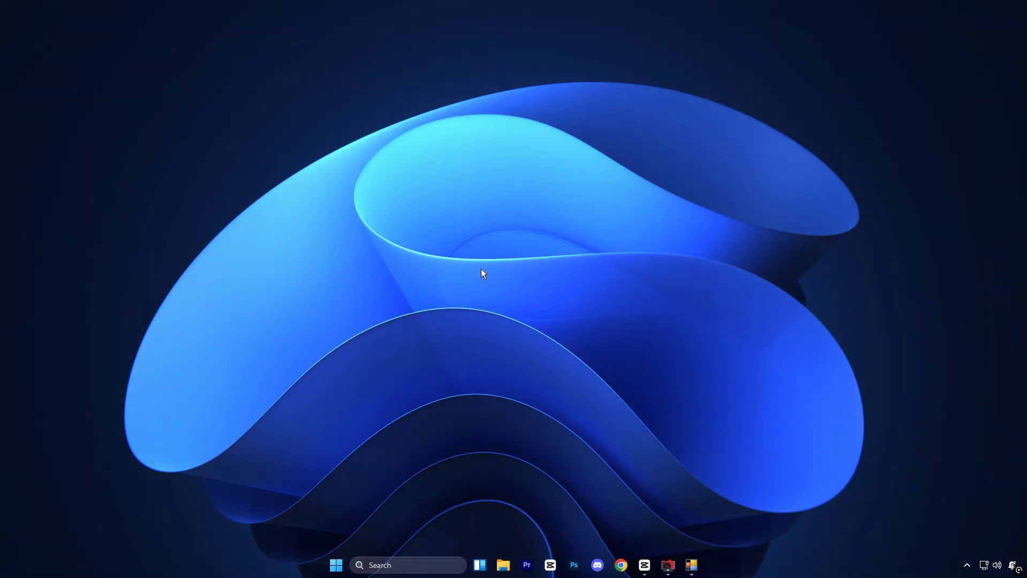
Check that GPU scheduling and windowed-game optimizations are On in Display > Graphics defaults, then go back.
{"action": "right_click", "coordinate": [481, 269]}
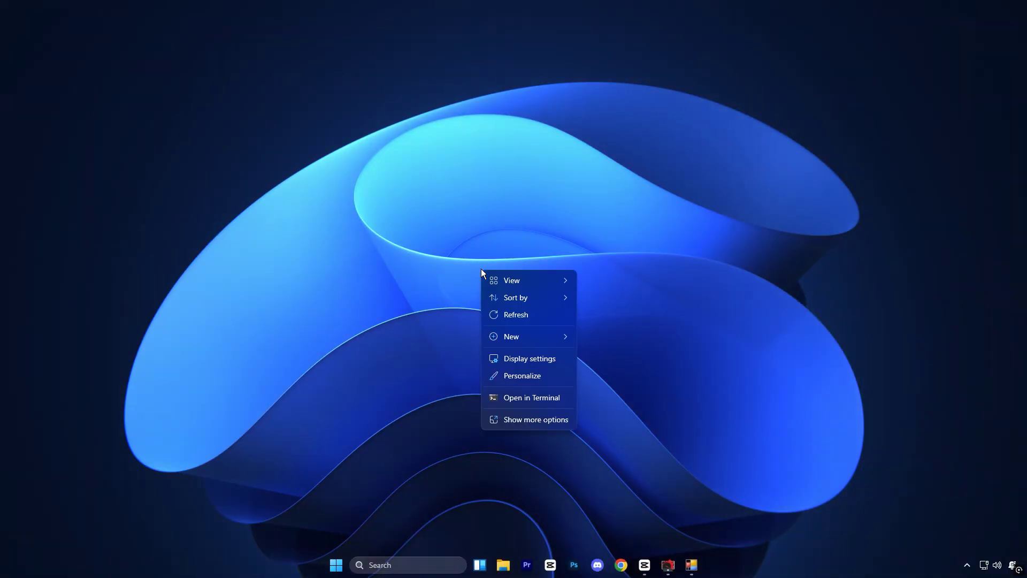
{"action": "left_click", "coordinate": [524, 359]}
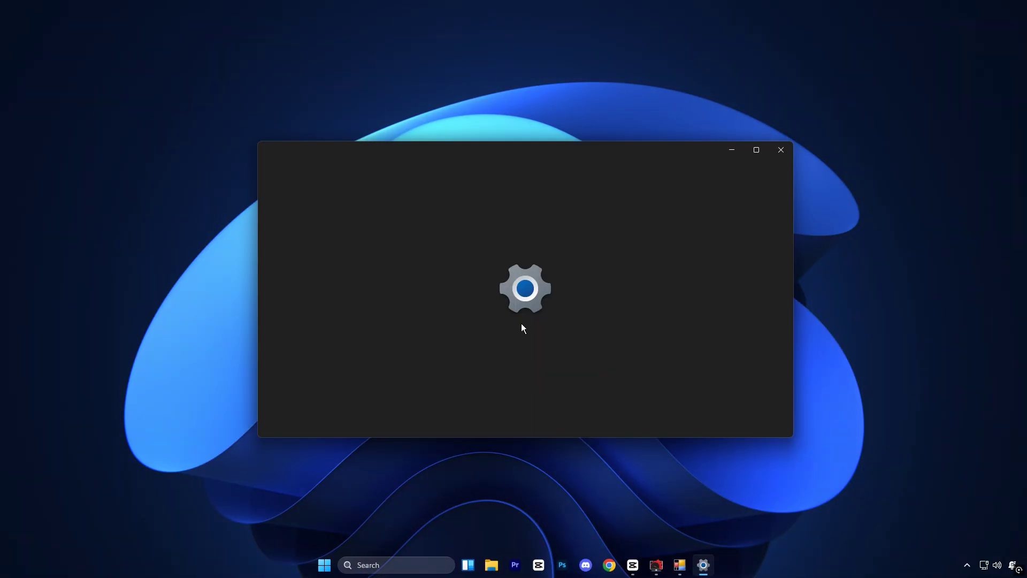
{"action": "scroll", "coordinate": [576, 335], "scroll_direction": "down", "scroll_amount": 5}
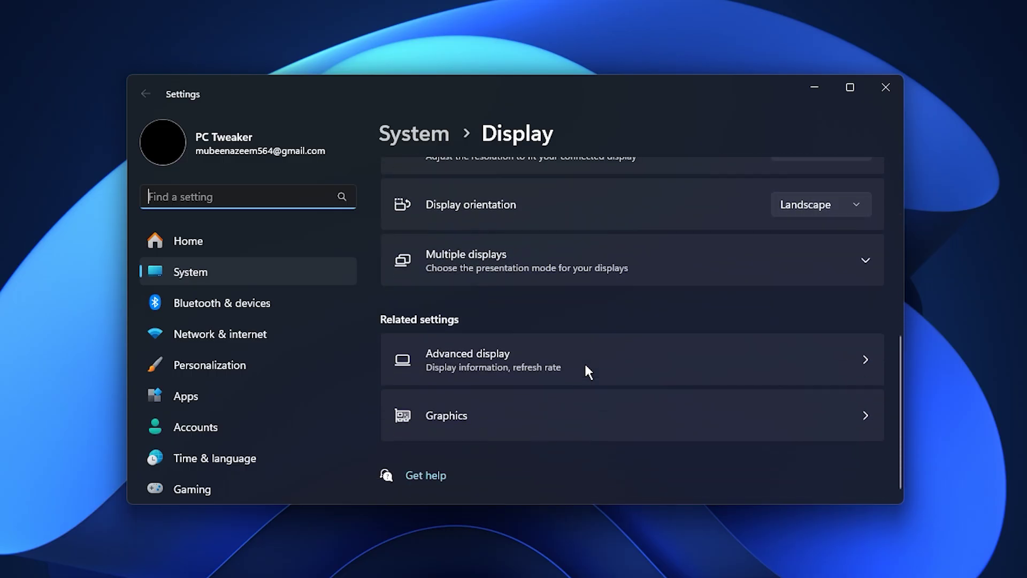
{"action": "left_click", "coordinate": [520, 427]}
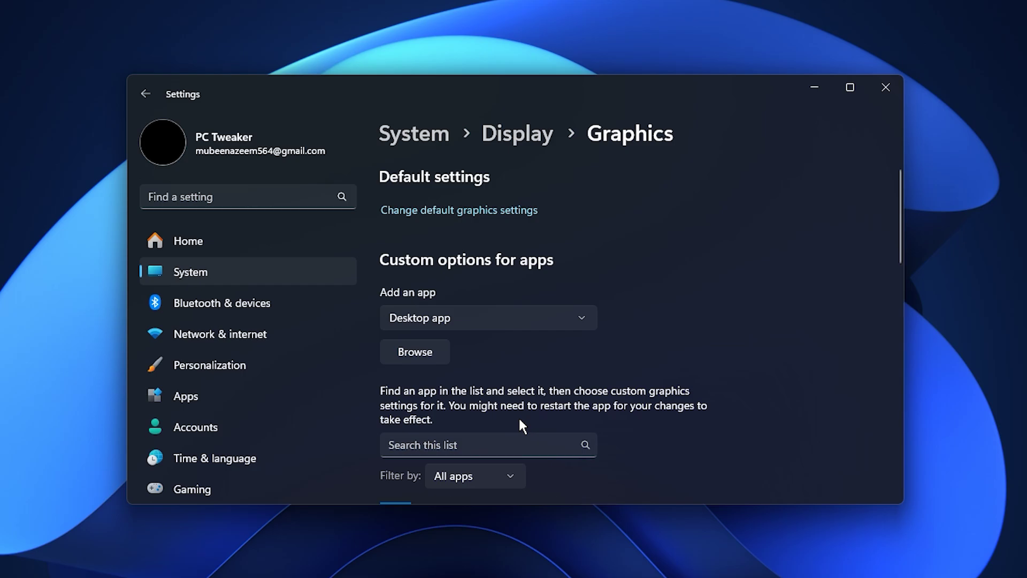
{"action": "left_click", "coordinate": [428, 211]}
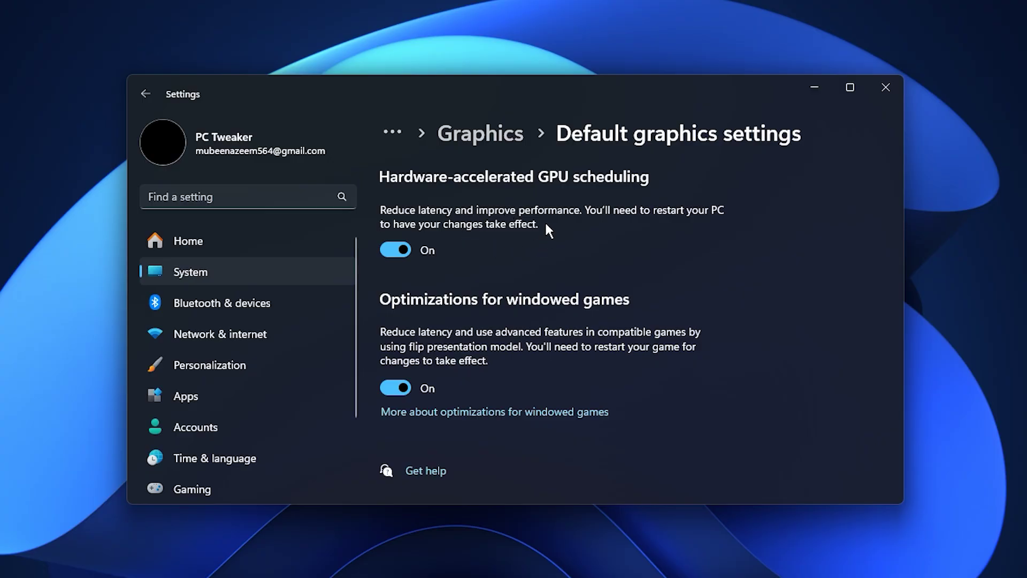
{"action": "left_click", "coordinate": [467, 138]}
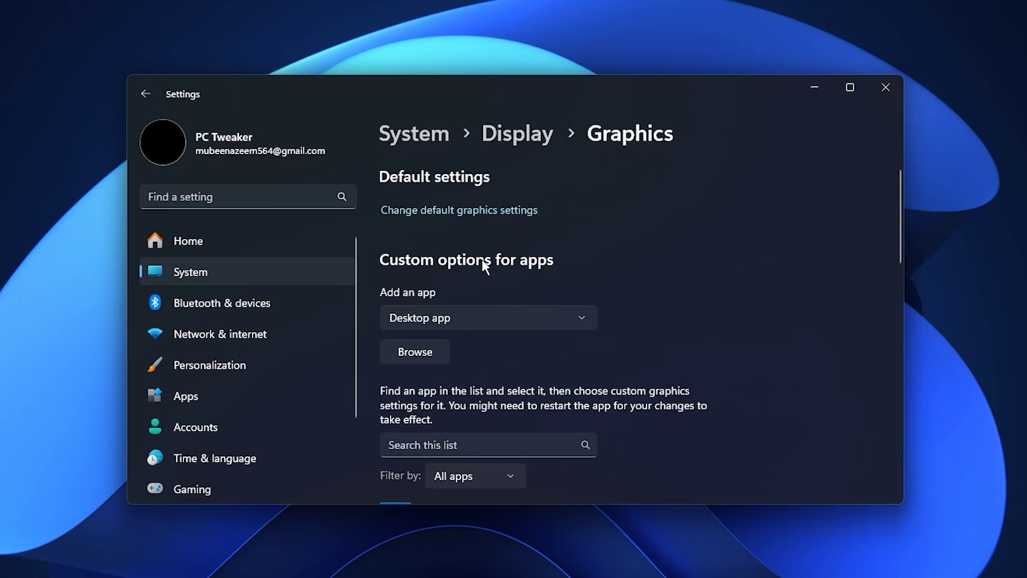
Choose Desktop app and Browse, cancel the Open dialog, then scroll the app list to Fortnite.
{"action": "scroll", "coordinate": [483, 265], "scroll_direction": "down", "scroll_amount": 2}
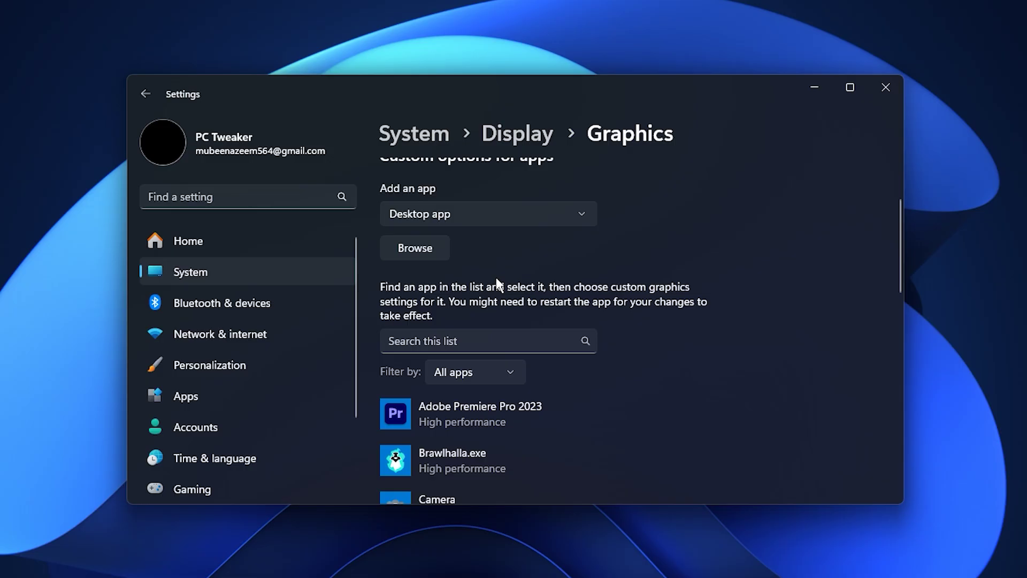
{"action": "scroll", "coordinate": [495, 275], "scroll_direction": "up", "scroll_amount": 1}
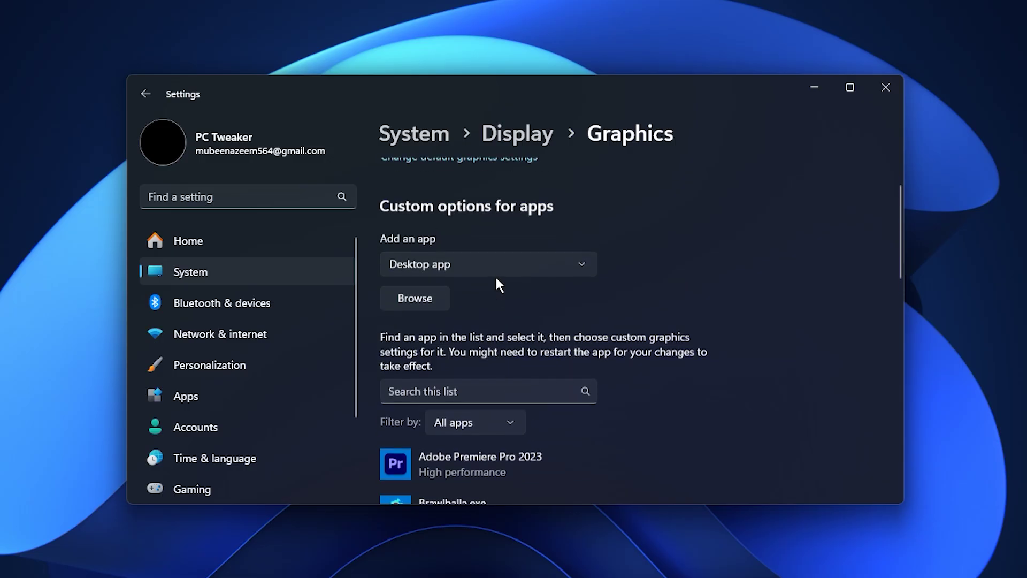
{"action": "left_click", "coordinate": [455, 273]}
{"action": "left_click", "coordinate": [467, 272]}
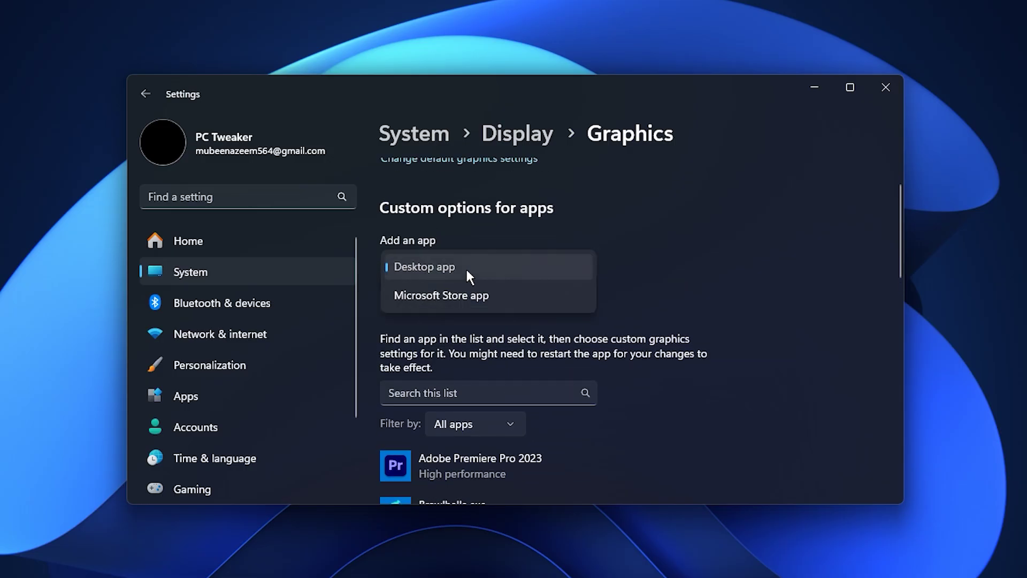
{"action": "left_click", "coordinate": [418, 306]}
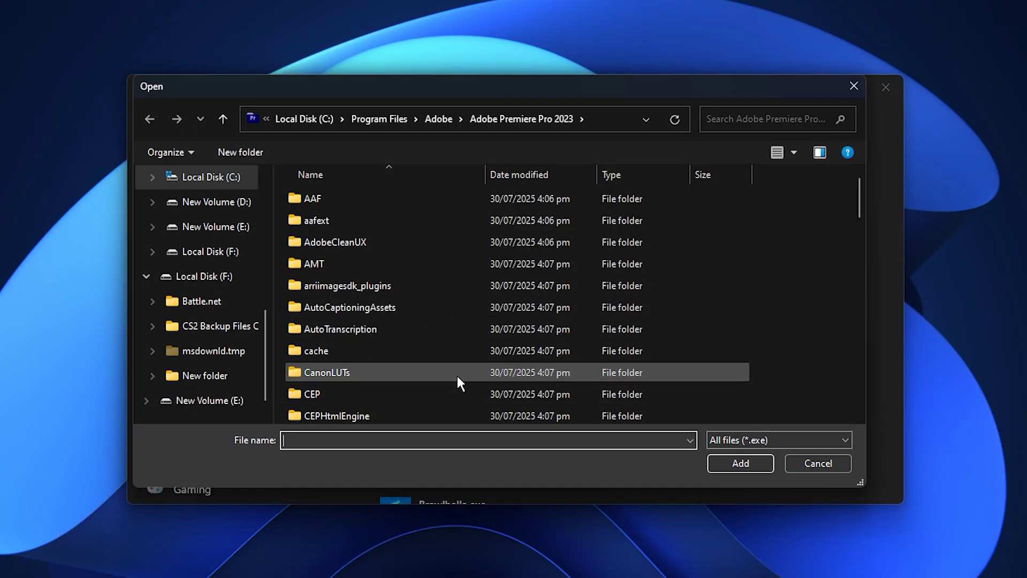
{"action": "left_click", "coordinate": [794, 468]}
{"action": "scroll", "coordinate": [625, 405], "scroll_direction": "down", "scroll_amount": 5}
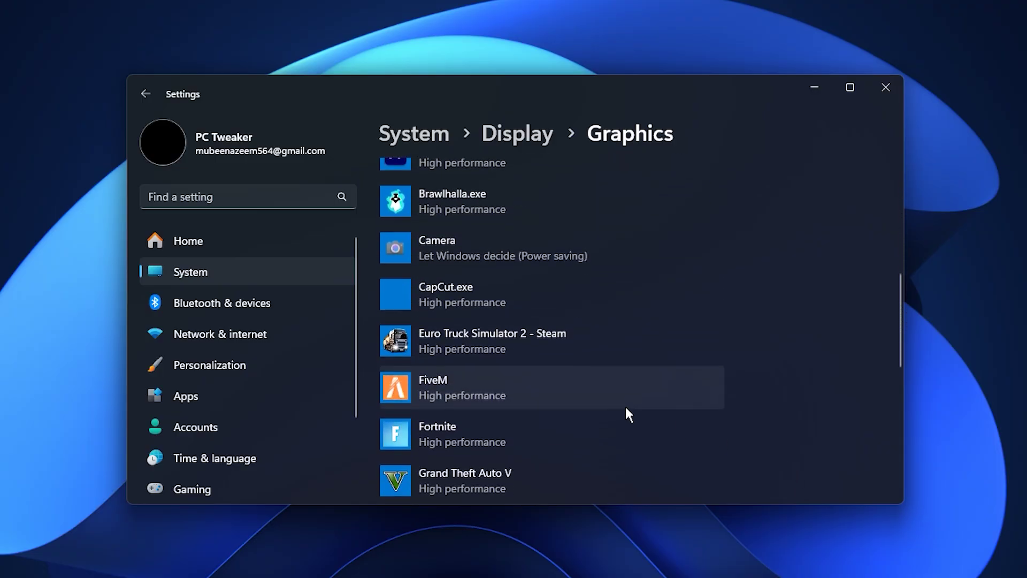
{"action": "scroll", "coordinate": [625, 405], "scroll_direction": "down", "scroll_amount": 3}
Save Fortnite's graphics preference as High performance on the NVIDIA GeForce GTX 1050 Ti.
{"action": "left_click", "coordinate": [473, 283]}
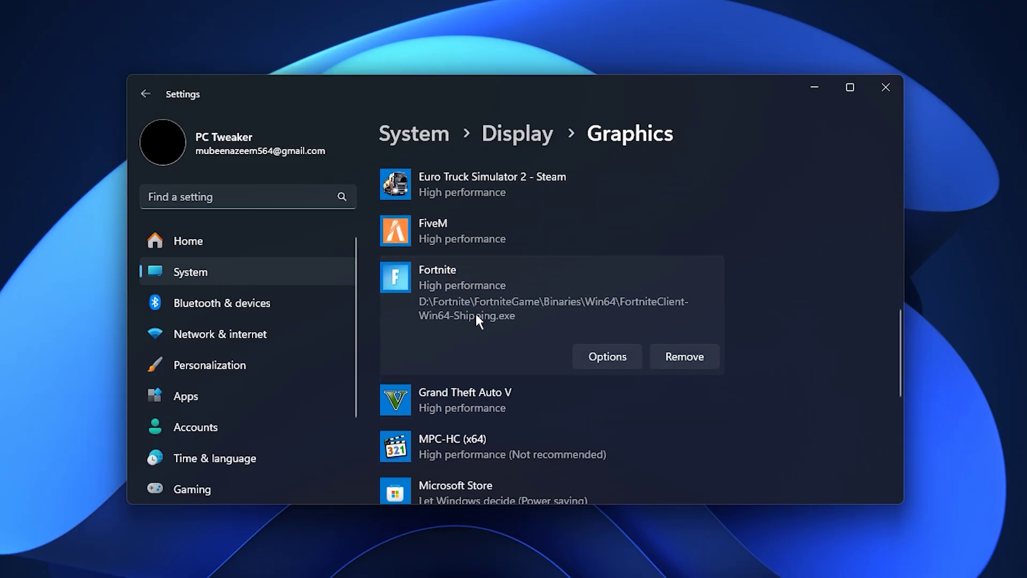
{"action": "left_click", "coordinate": [606, 357]}
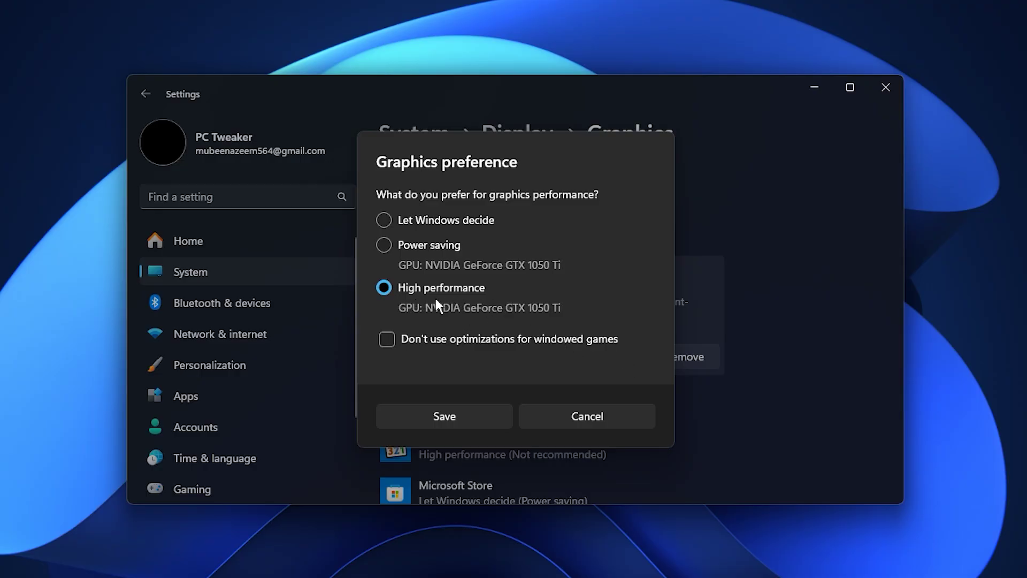
{"action": "left_click", "coordinate": [447, 418]}
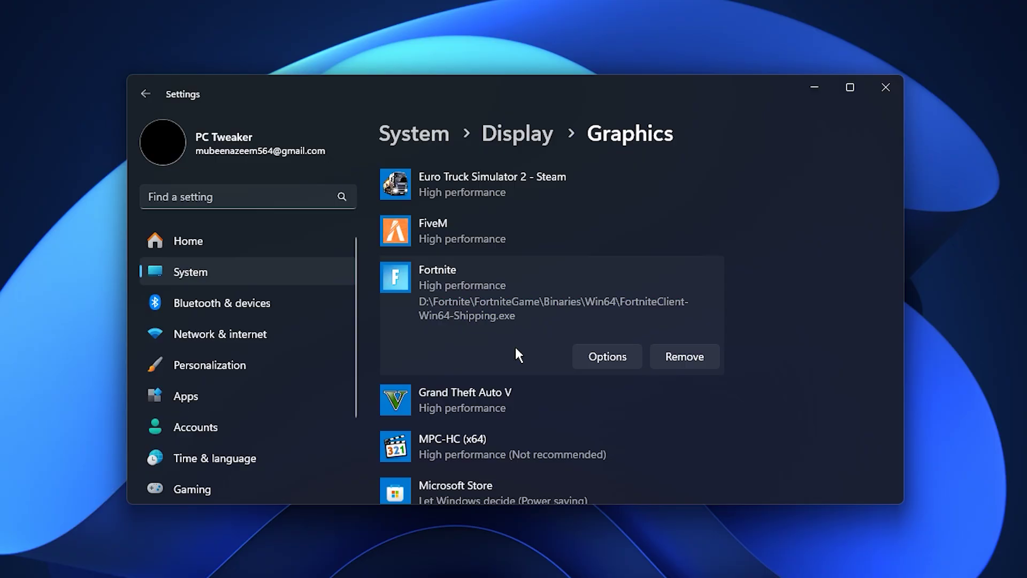
{"action": "scroll", "coordinate": [516, 349], "scroll_direction": "down", "scroll_amount": 7}
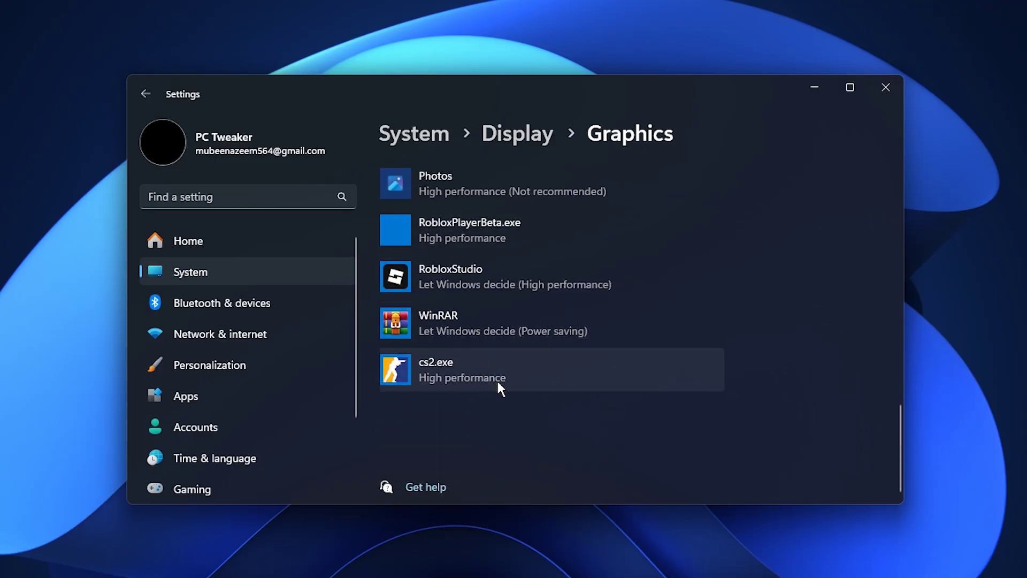
{"action": "scroll", "coordinate": [496, 379], "scroll_direction": "up", "scroll_amount": 6}
{"action": "scroll", "coordinate": [496, 379], "scroll_direction": "up", "scroll_amount": 5}
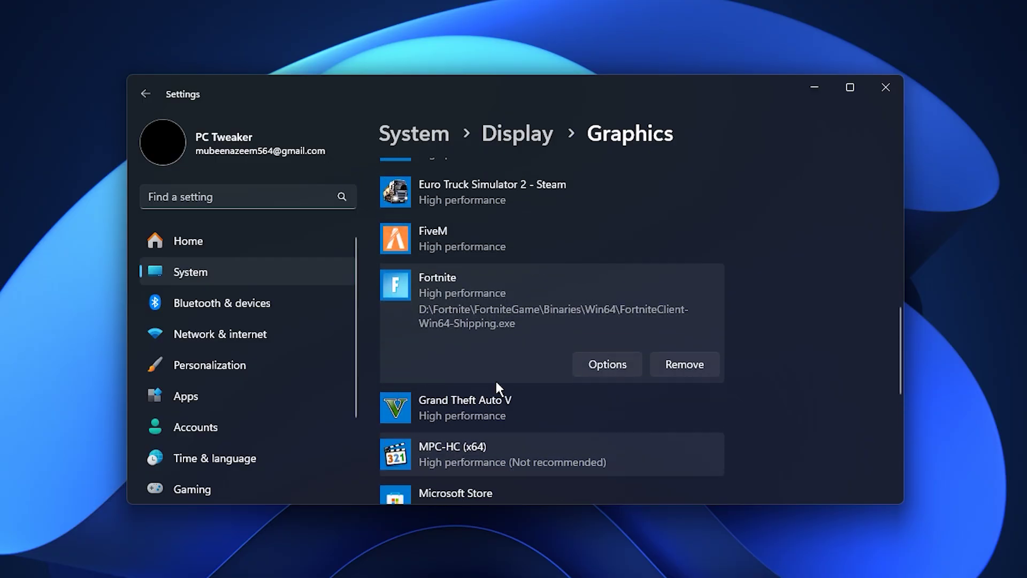
{"action": "scroll", "coordinate": [496, 381], "scroll_direction": "down", "scroll_amount": 2}
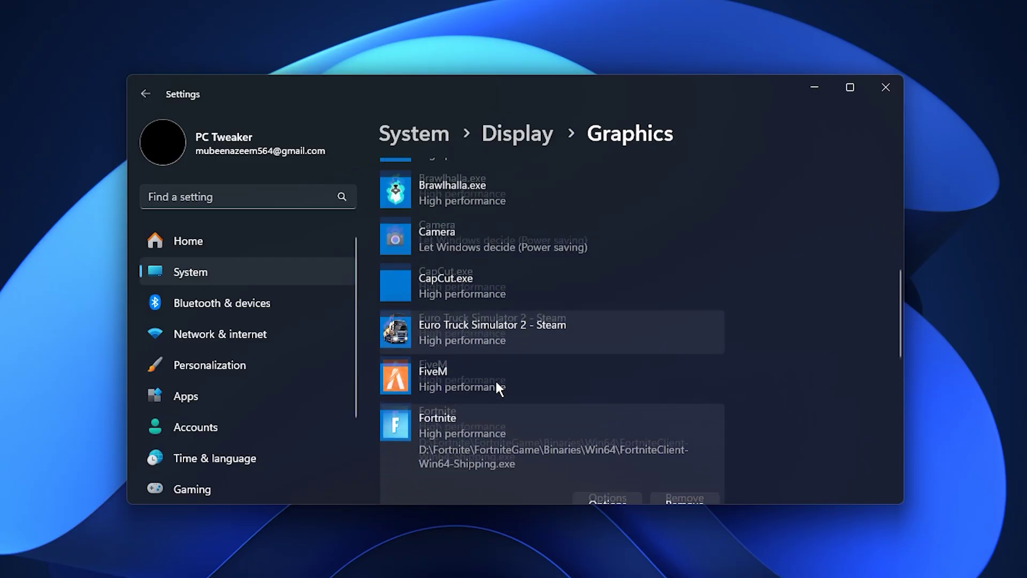